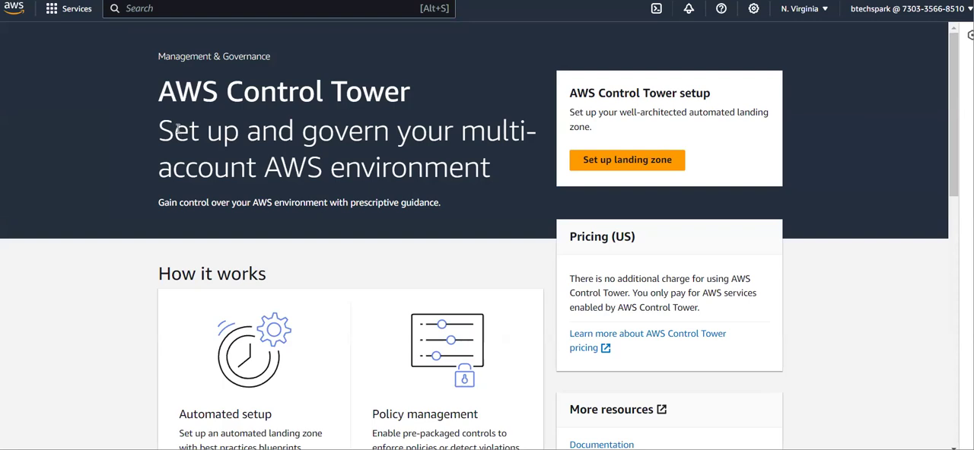
- Examine the AWS Control Tower overview, including how it works, its benefits and features, and its underlying services
left_click_drag(159, 124, 525, 155)
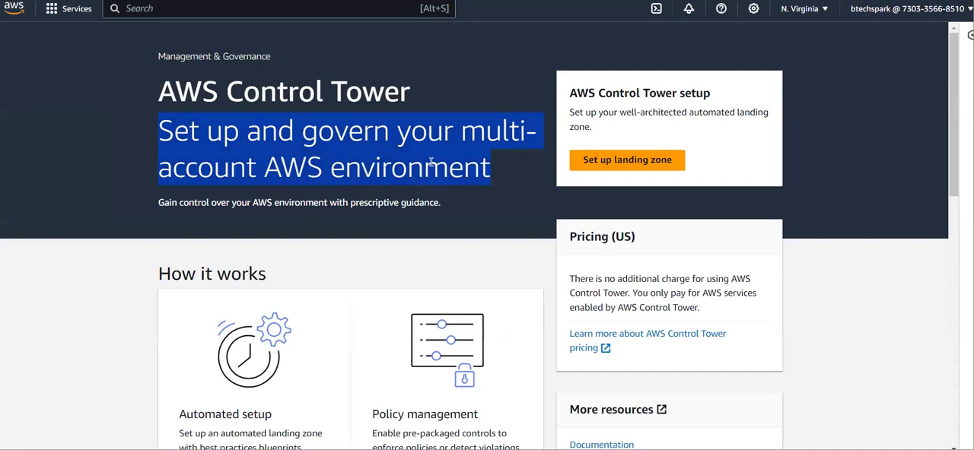
left_click(347, 178)
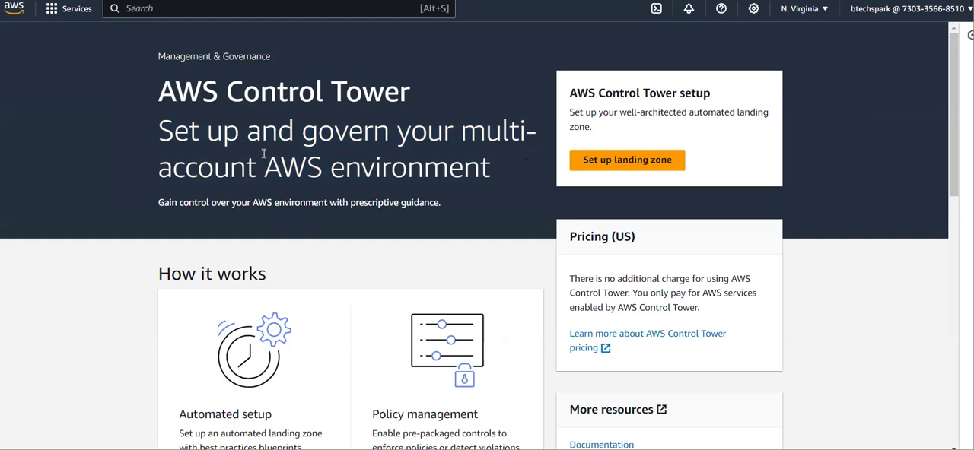
scroll(263, 153, "down", 1)
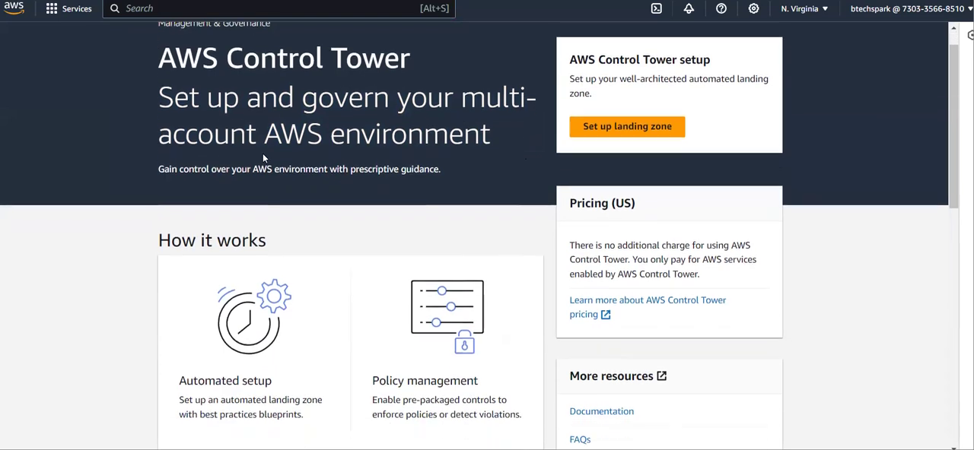
left_click_drag(263, 153, 494, 148)
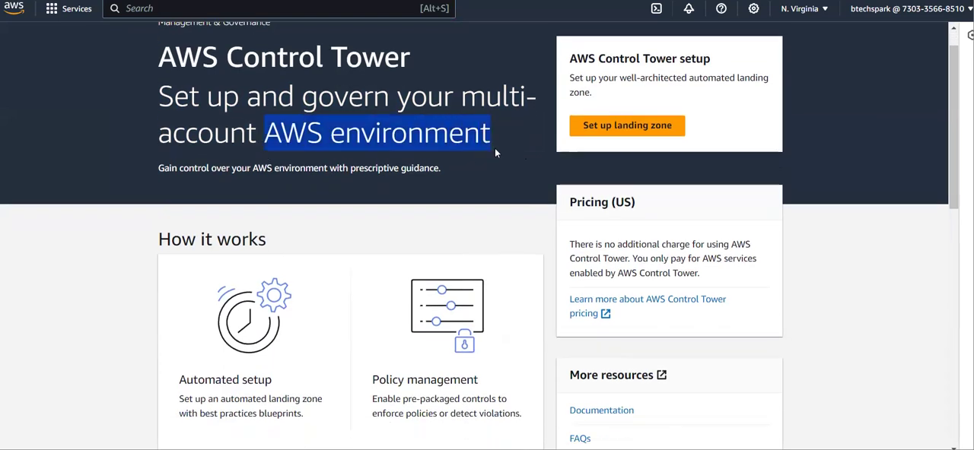
left_click(376, 167)
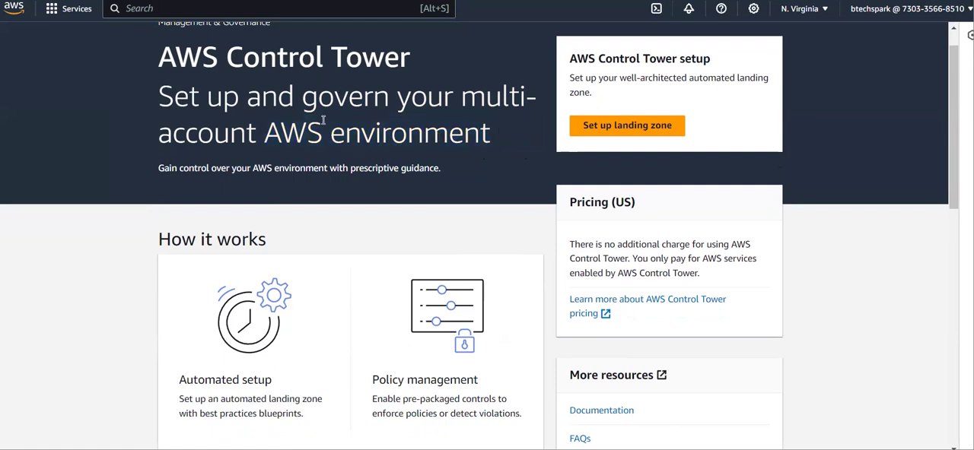
scroll(335, 114, "down", 4)
scroll(335, 114, "up", 1)
scroll(336, 117, "up", 3)
scroll(335, 117, "down", 1)
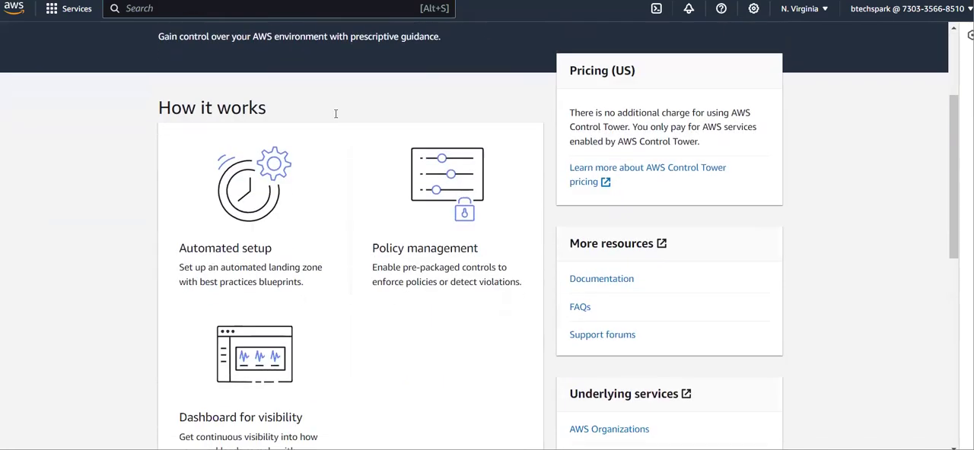
scroll(336, 117, "up", 1)
scroll(456, 192, "down", 7)
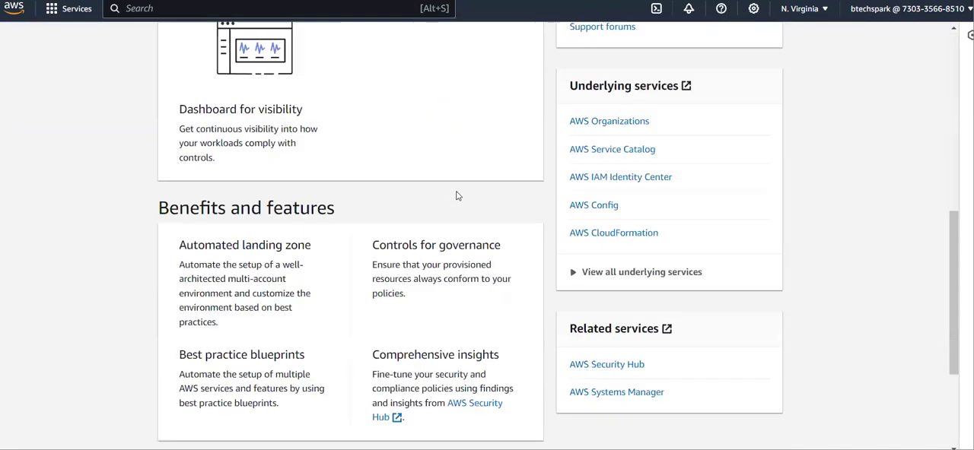
scroll(457, 191, "up", 6)
scroll(456, 191, "up", 1)
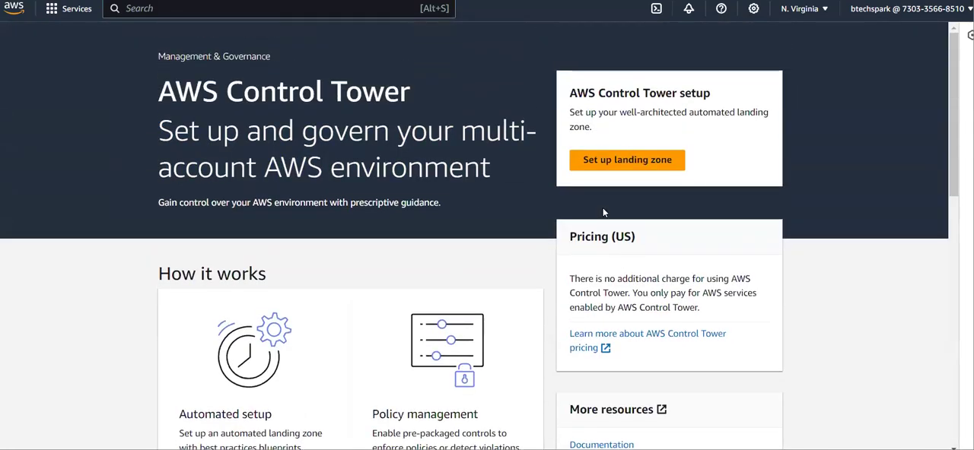
- Start the landing zone setup and review the Home Region choices, keeping US East (N. Virginia)
left_click(615, 169)
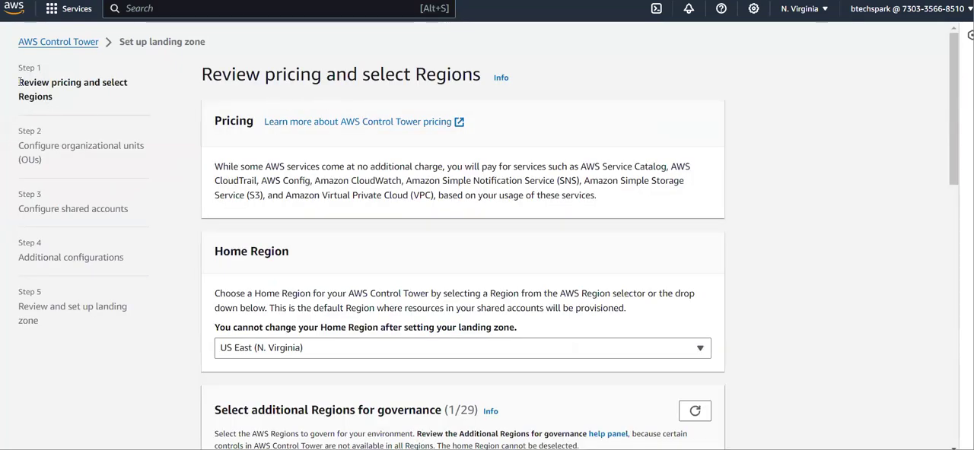
left_click_drag(28, 84, 127, 95)
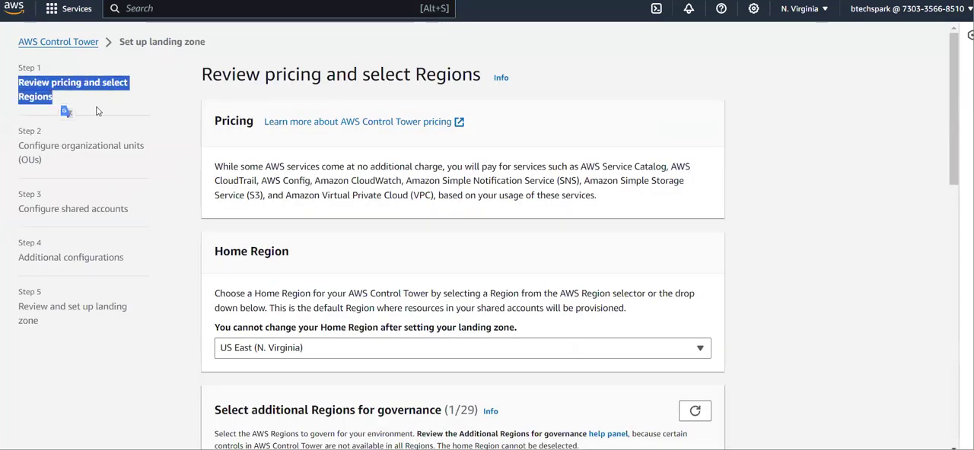
left_click(253, 198)
scroll(236, 193, "down", 2)
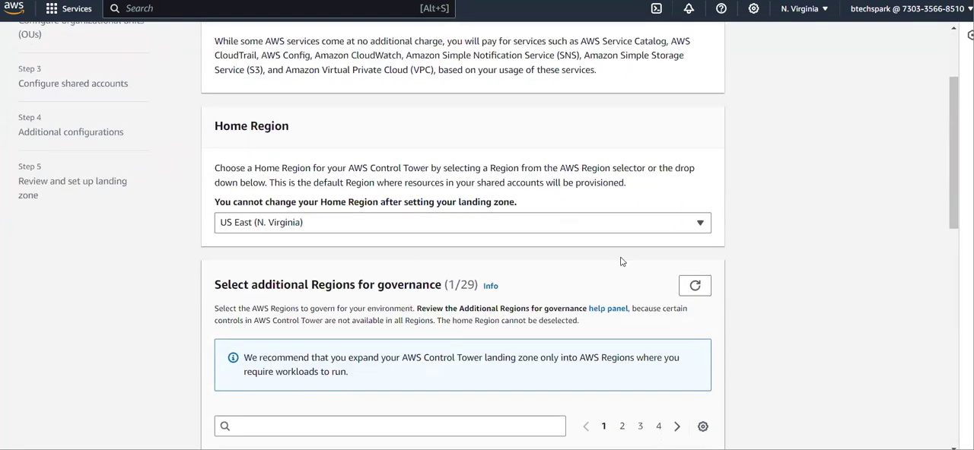
left_click(702, 227)
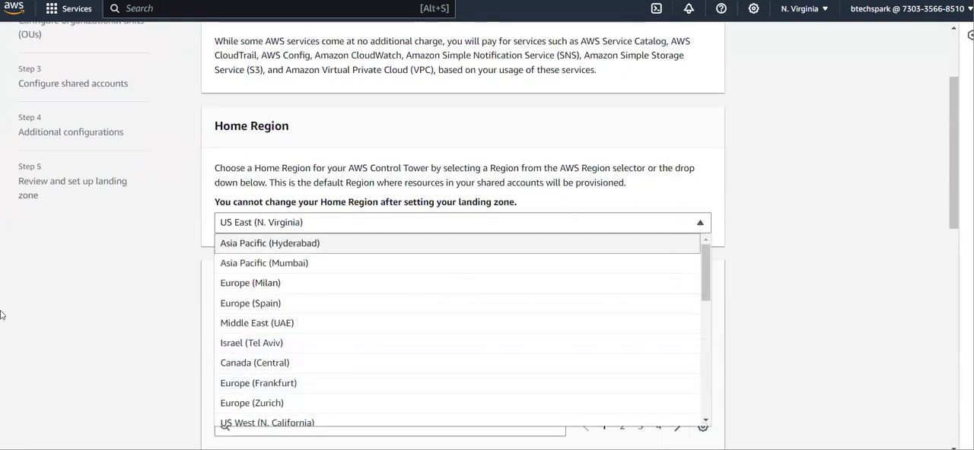
left_click(107, 310)
scroll(106, 309, "down", 1)
scroll(106, 310, "down", 3)
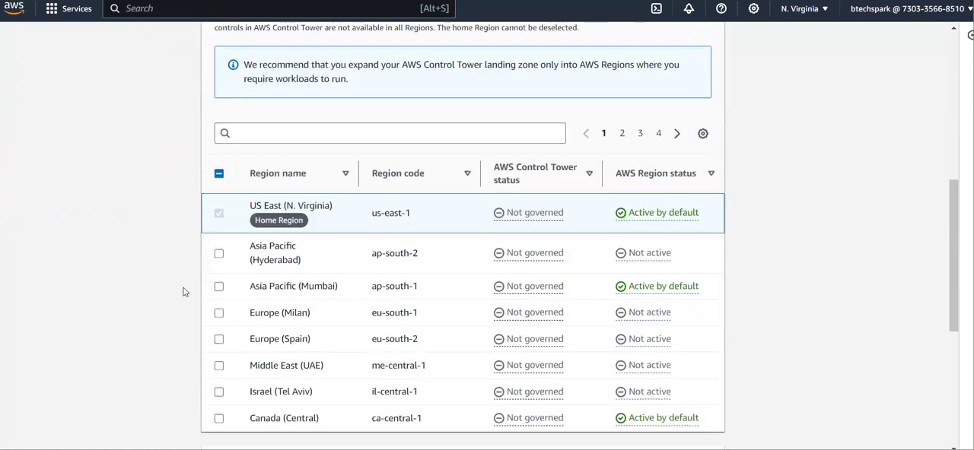
left_click(219, 254)
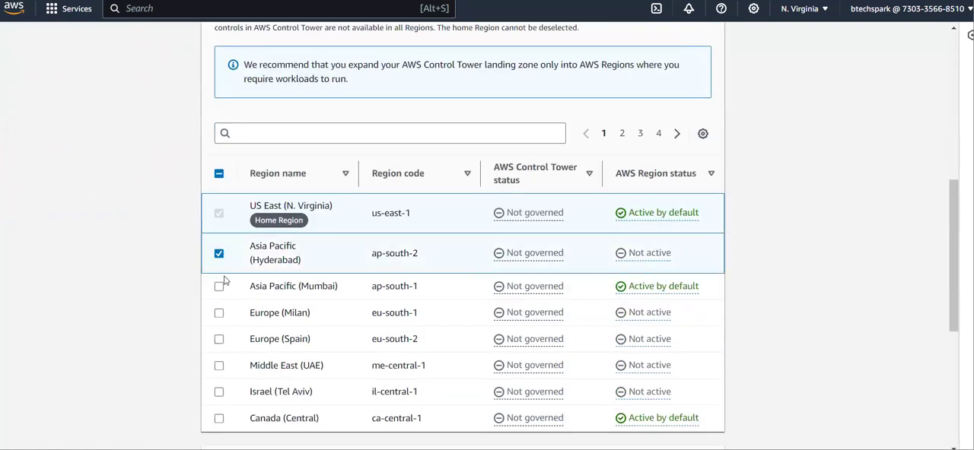
left_click(220, 287)
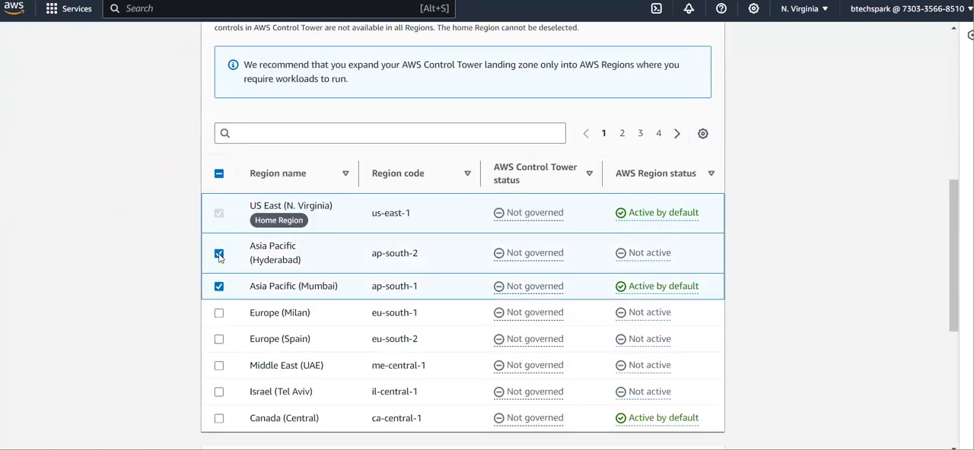
left_click(248, 261)
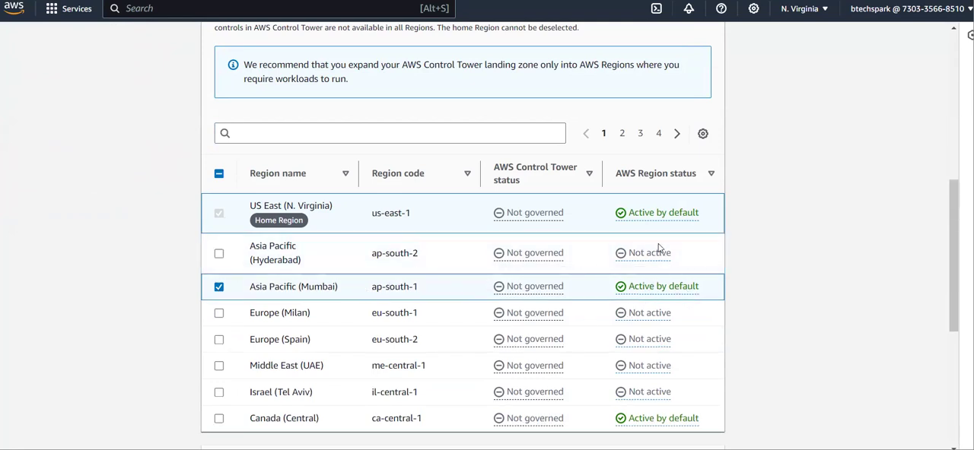
left_click(219, 289)
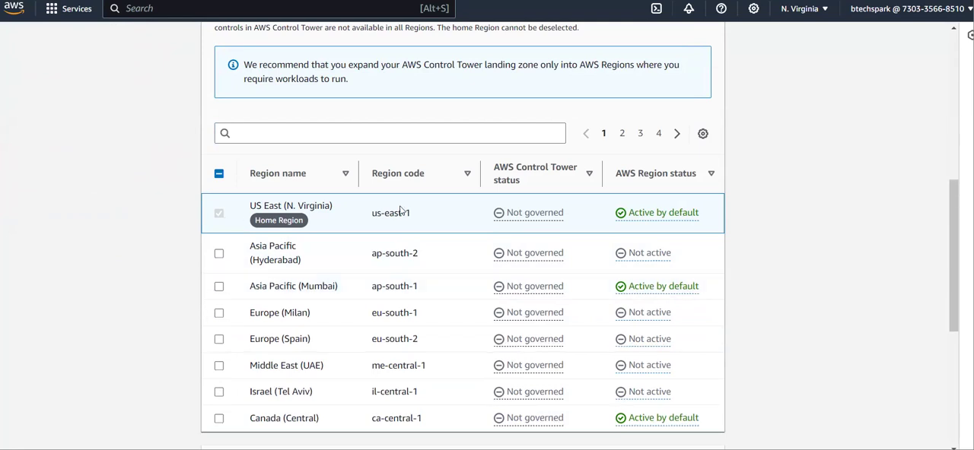
- Leave the Region deny setting as Not enabled and continue to the organizational units configuration
scroll(548, 261, "down", 5)
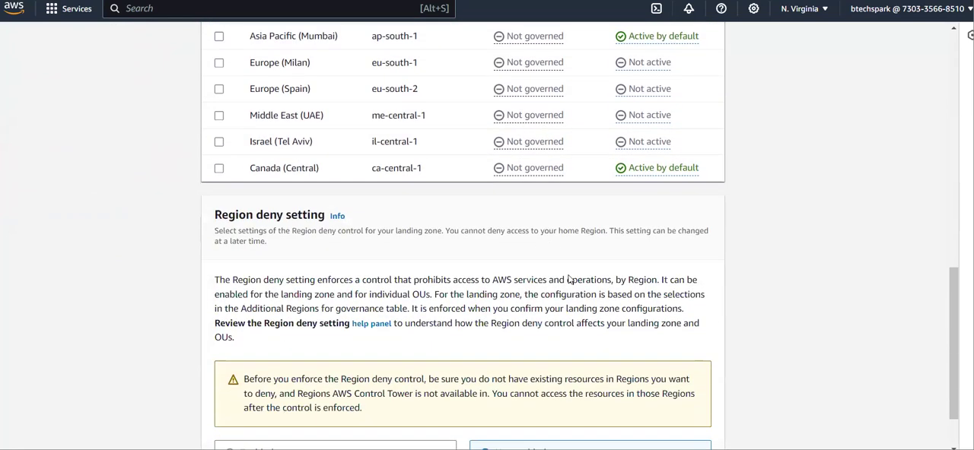
scroll(439, 305, "down", 1)
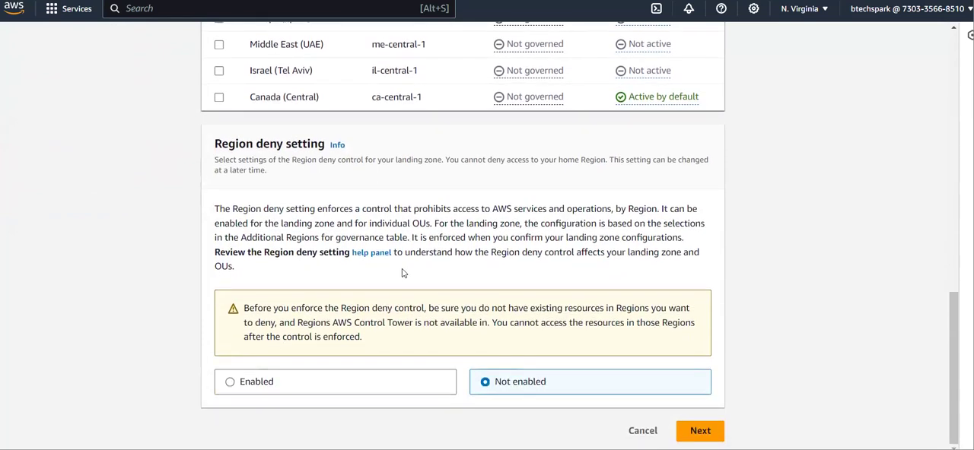
left_click(697, 431)
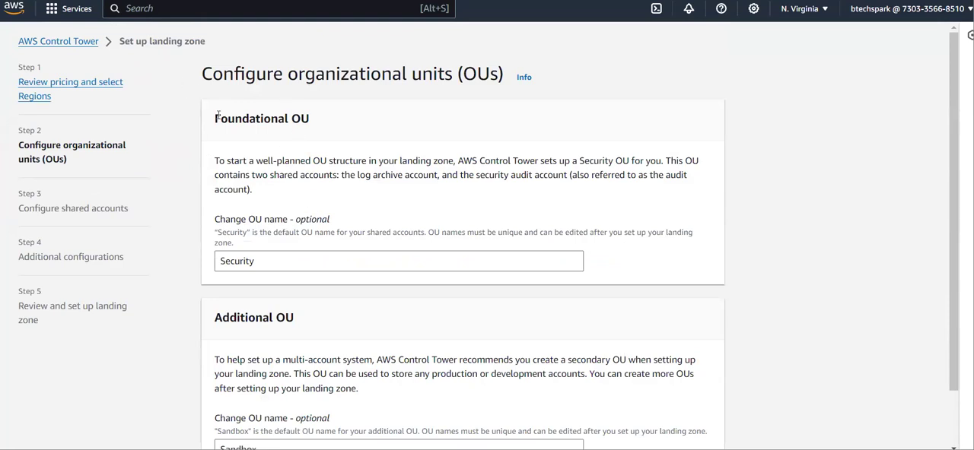
- Keep Security as the foundational OU name and Sandbox as the additional OU name, and continue to the shared accounts configuration
left_click_drag(218, 116, 320, 128)
left_click(320, 128)
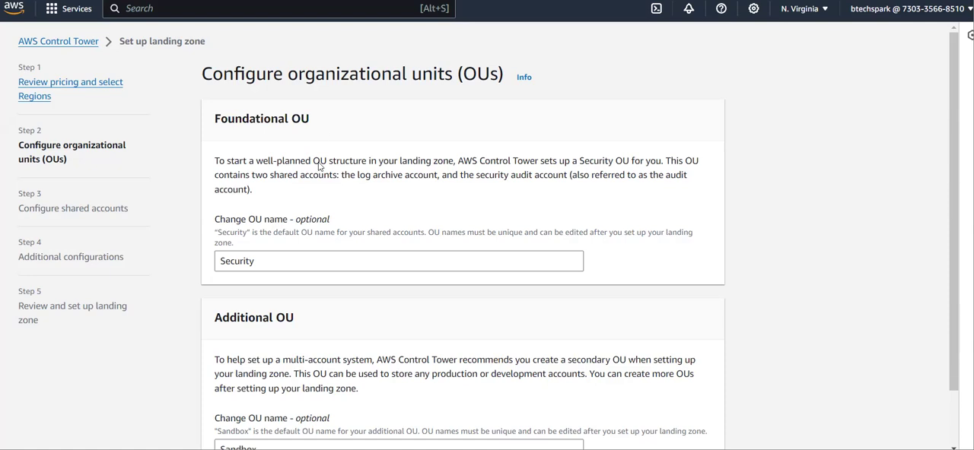
left_click(271, 259)
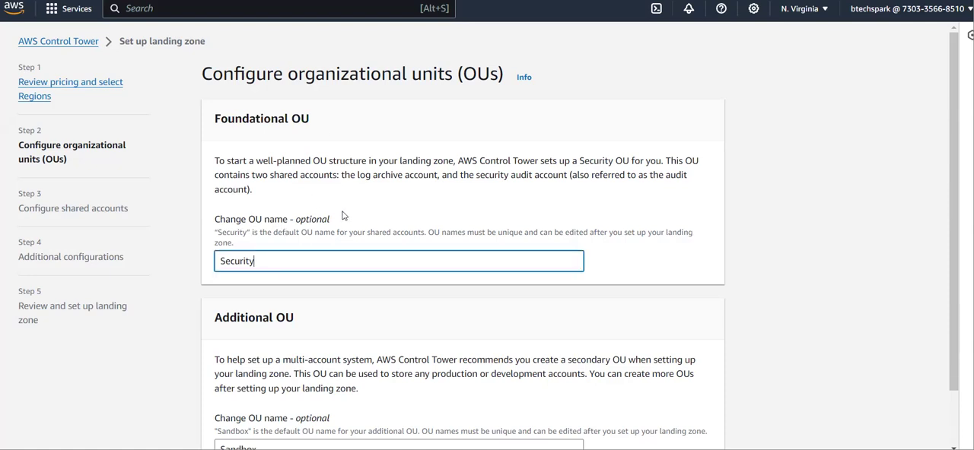
scroll(251, 263, "down", 1)
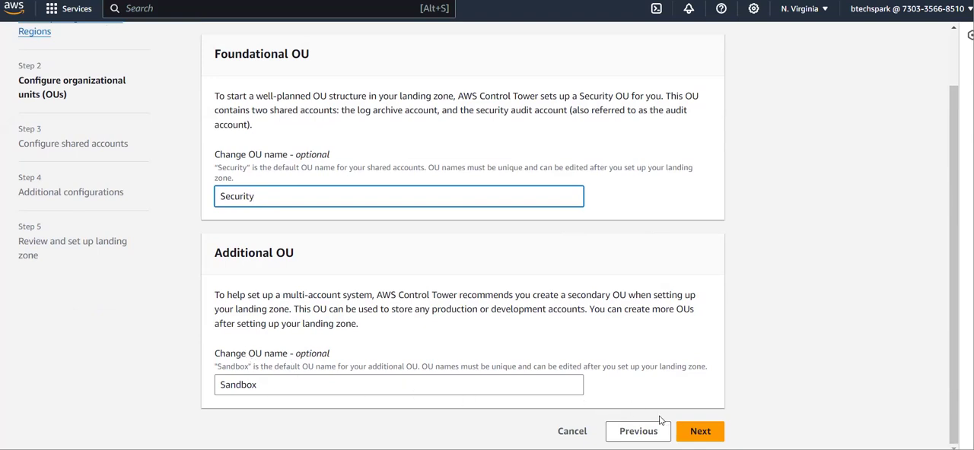
left_click(690, 431)
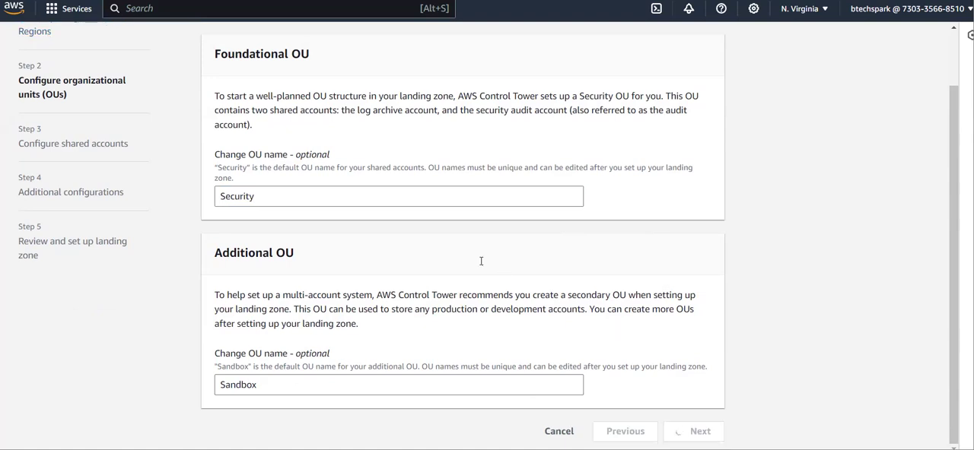
- Examine the shared account settings and the log archive account's existing-account option, keeping Create new account selected
scroll(337, 194, "down", 5)
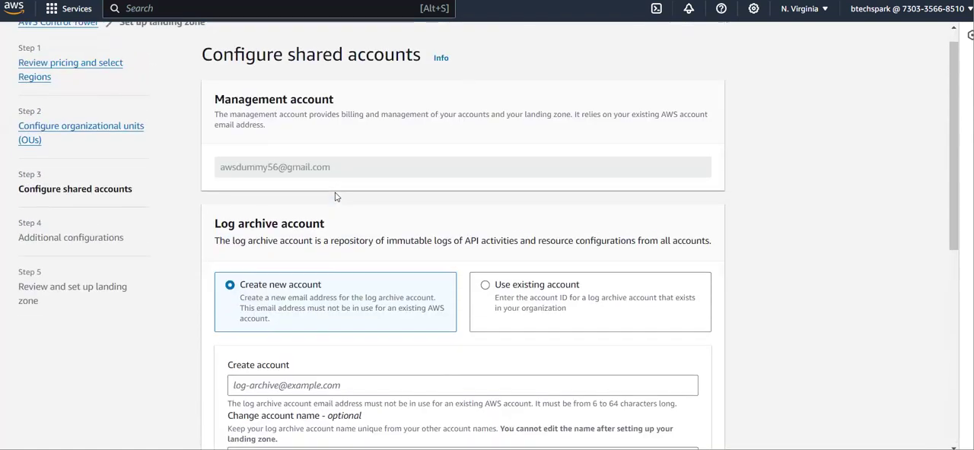
scroll(335, 175, "up", 5)
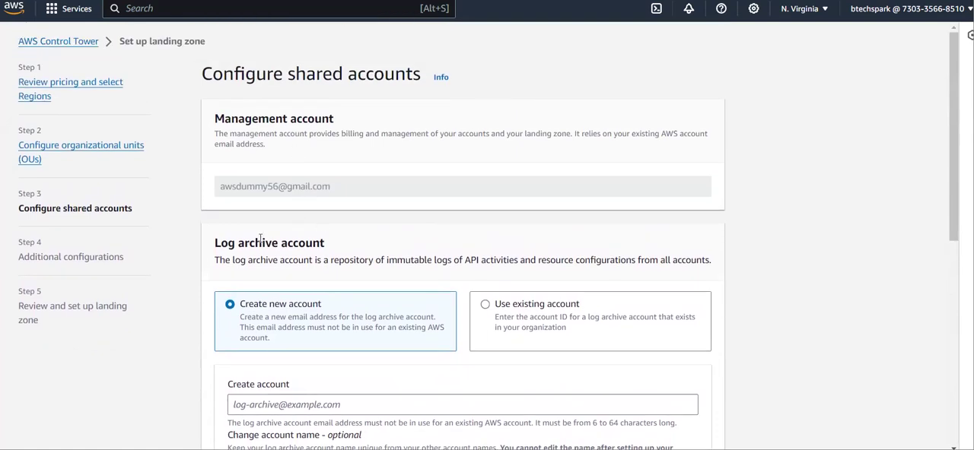
scroll(261, 241, "down", 5)
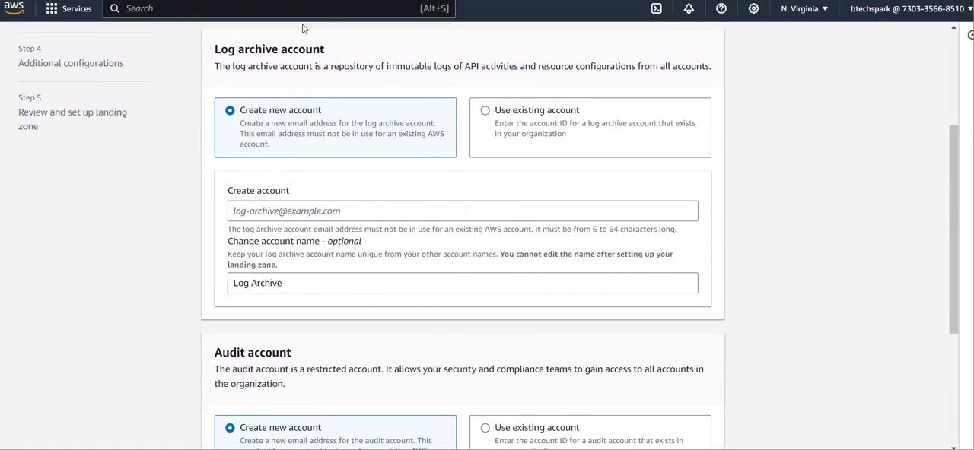
left_click(291, 210)
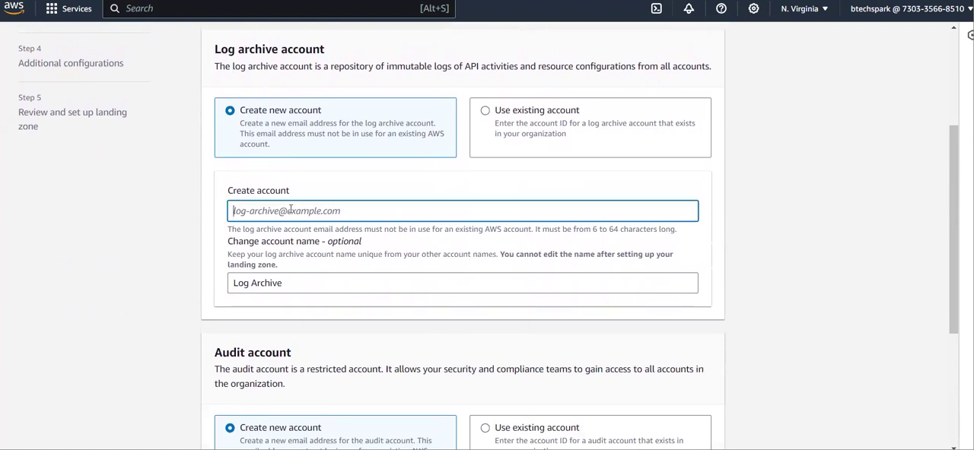
left_click(493, 124)
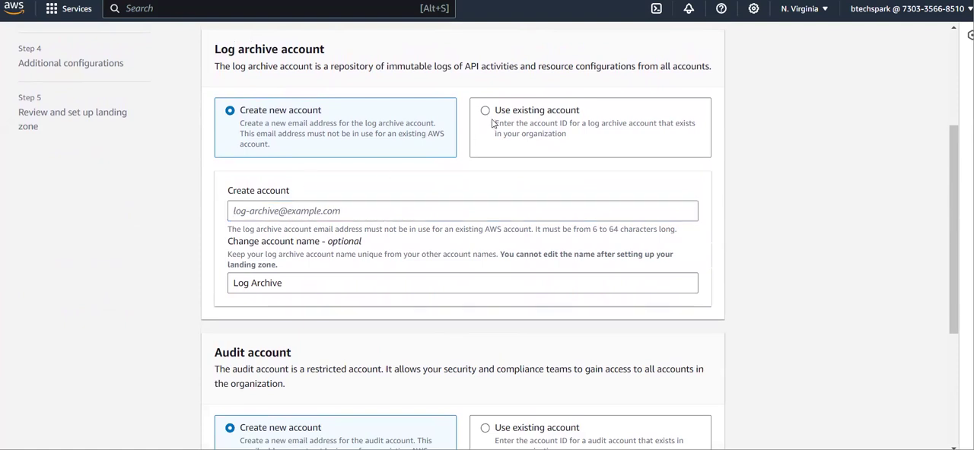
left_click(387, 127)
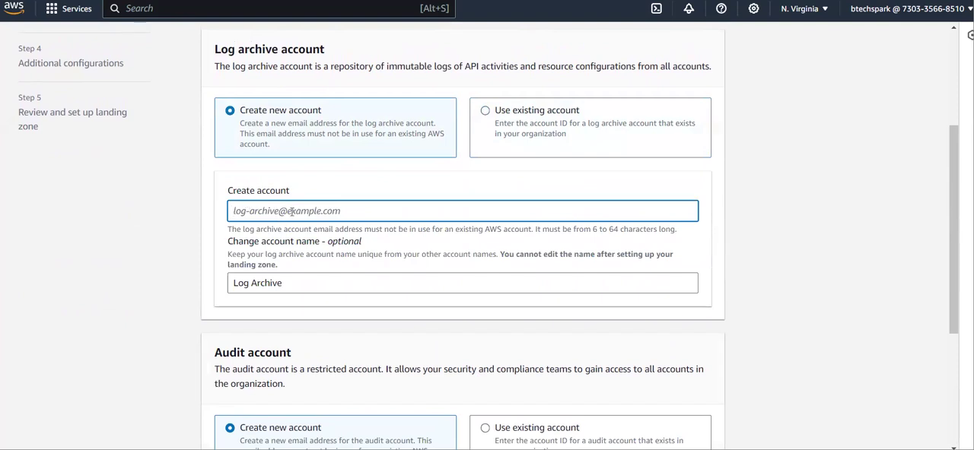
- Enter the email address for the new log archive account, keeping Log Archive as the account name
type("s")
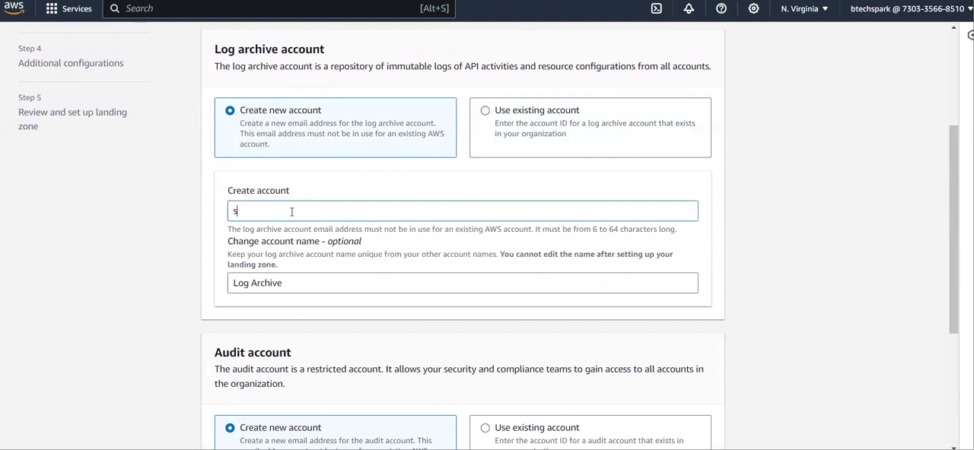
left_click(292, 211)
key("BackSpace")
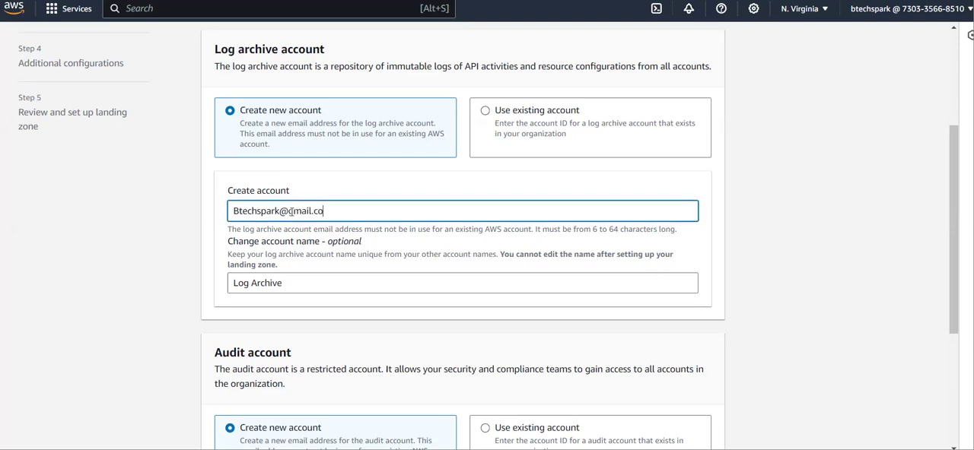
key("ctrl+a")
key("ctrl+c")
scroll(410, 207, "down", 1)
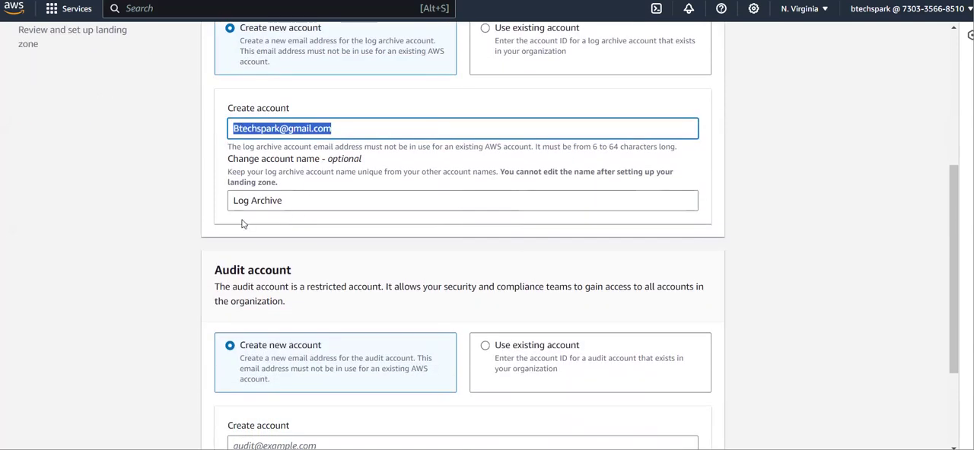
left_click(326, 228)
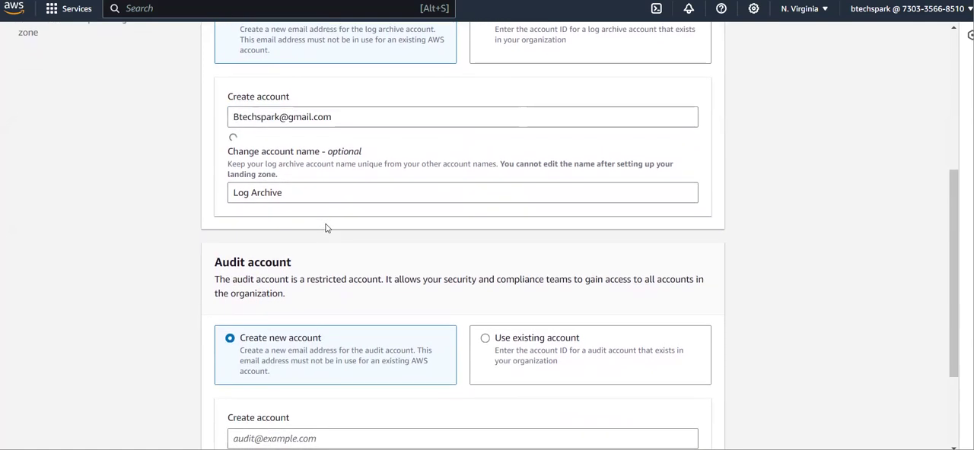
- Enter the email address for the new audit account, keep Audit as the account name, and try to continue
scroll(300, 233, "down", 2)
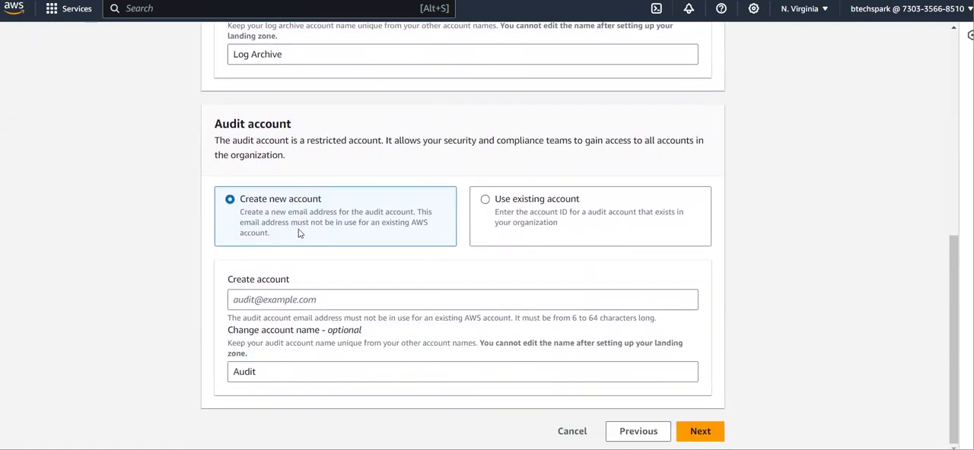
left_click(309, 300)
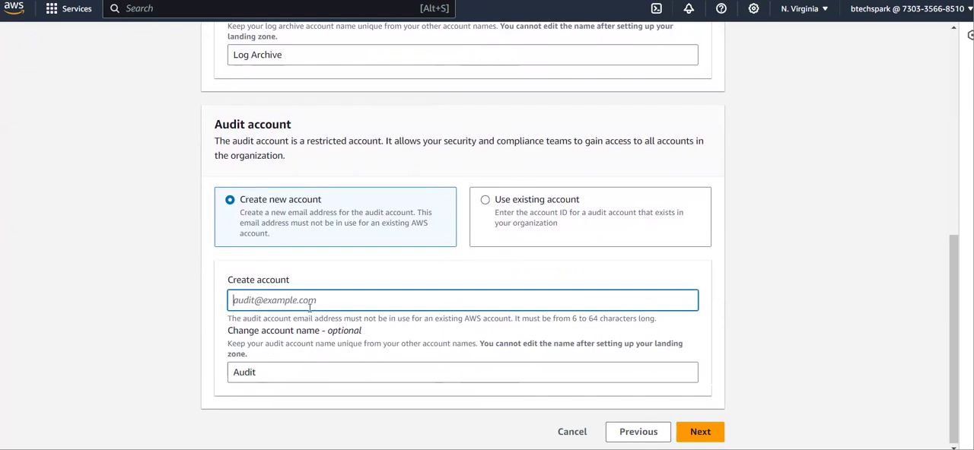
key("ctrl+v")
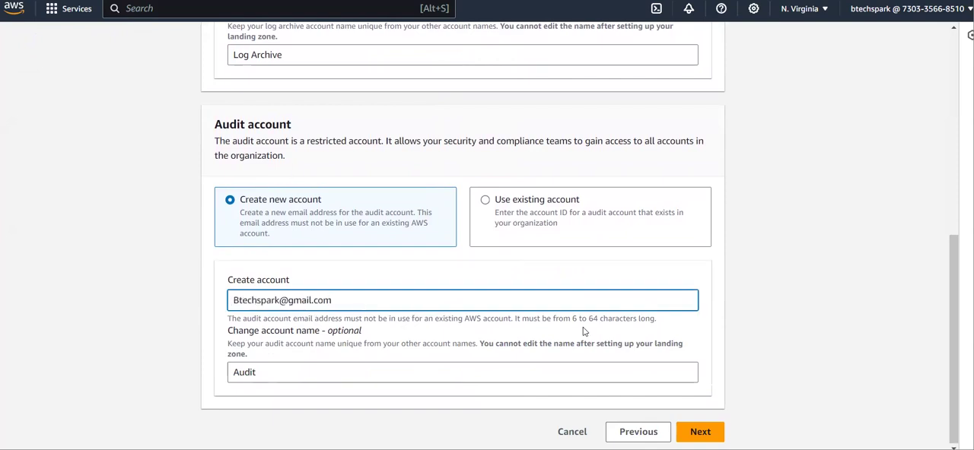
left_click(698, 431)
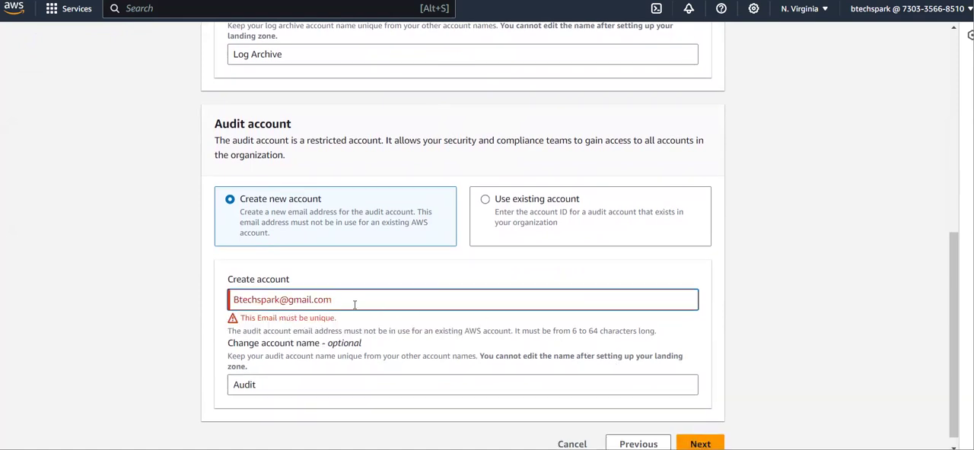
- Make the audit account's email address unique by adding a 1 before the @ sign, and continue to the additional configurations
left_click_drag(333, 301, 280, 302)
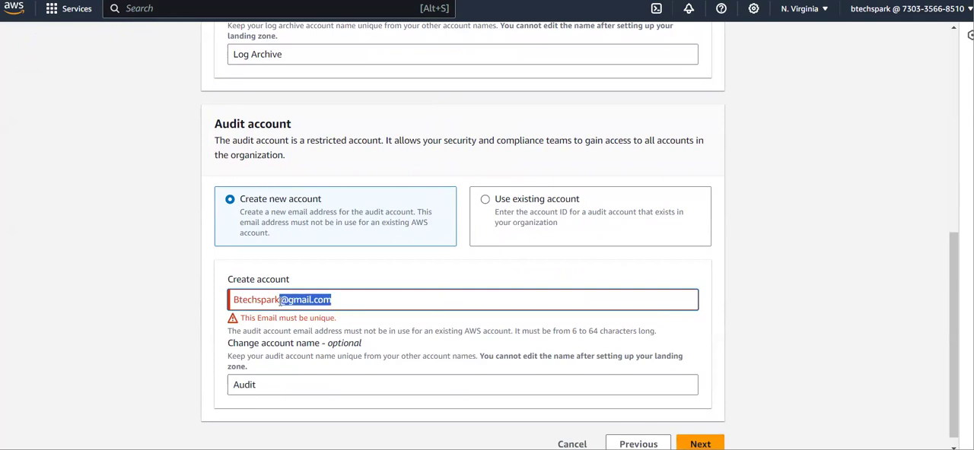
left_click(278, 301)
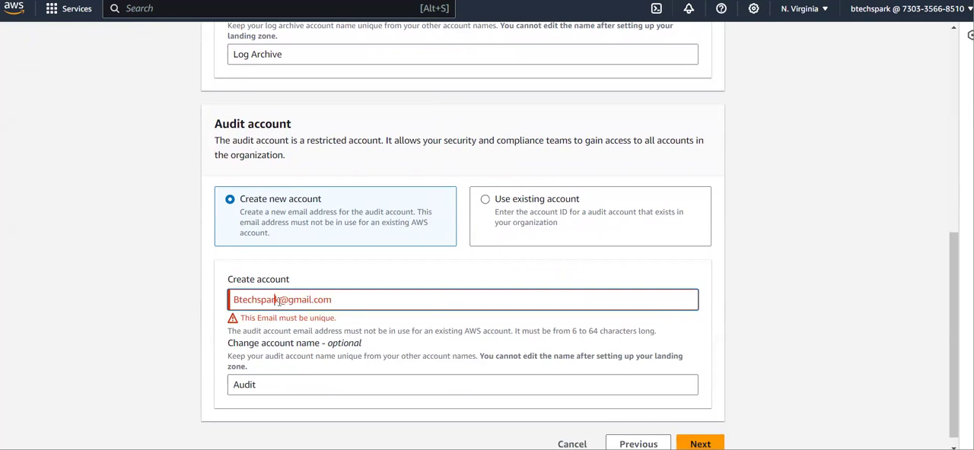
scroll(281, 297, "up", 3)
scroll(282, 298, "down", 3)
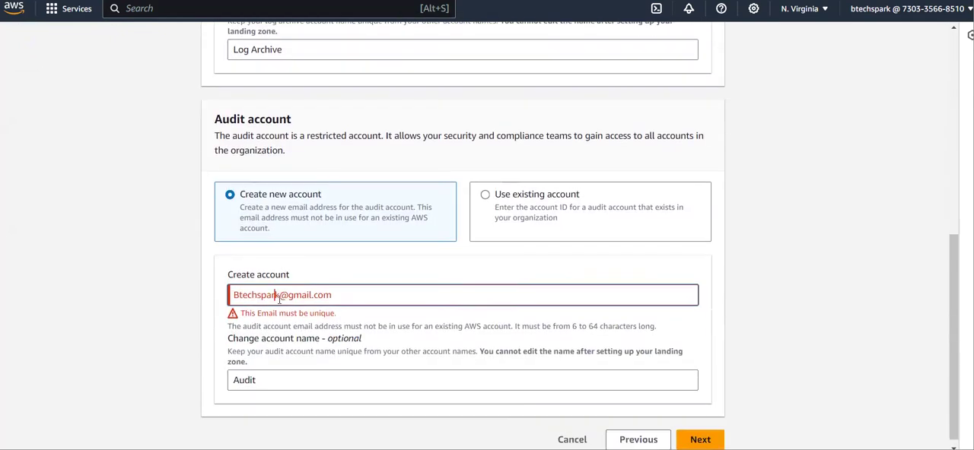
type("1")
scroll(280, 299, "down", 1)
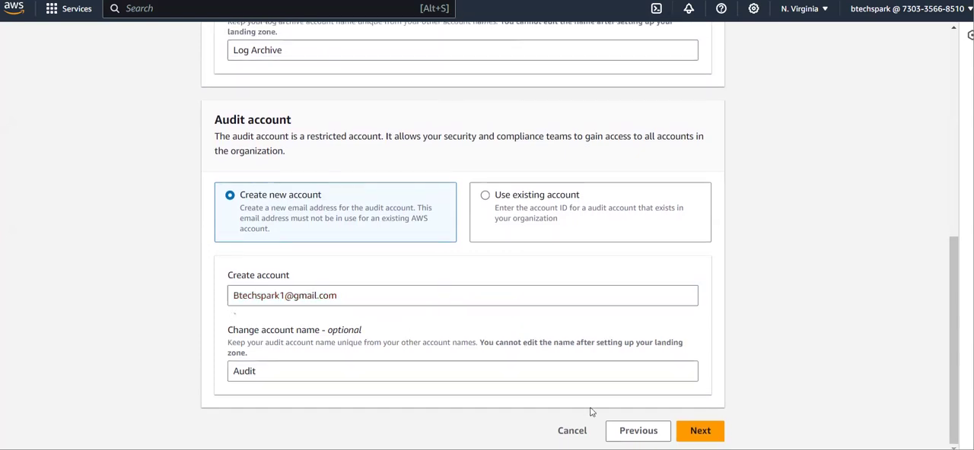
left_click(700, 432)
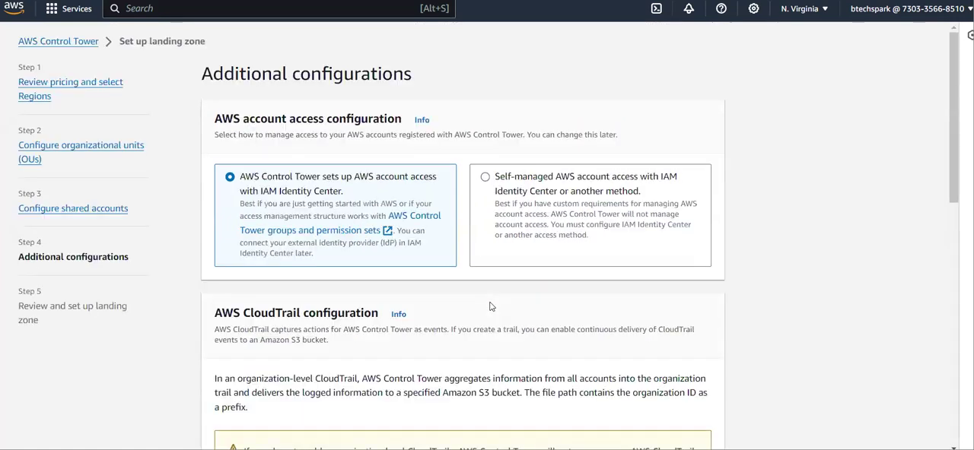
- Try the self-managed account access option, and return to AWS Control Tower setting up account access with IAM Identity Center
scroll(490, 307, "down", 1)
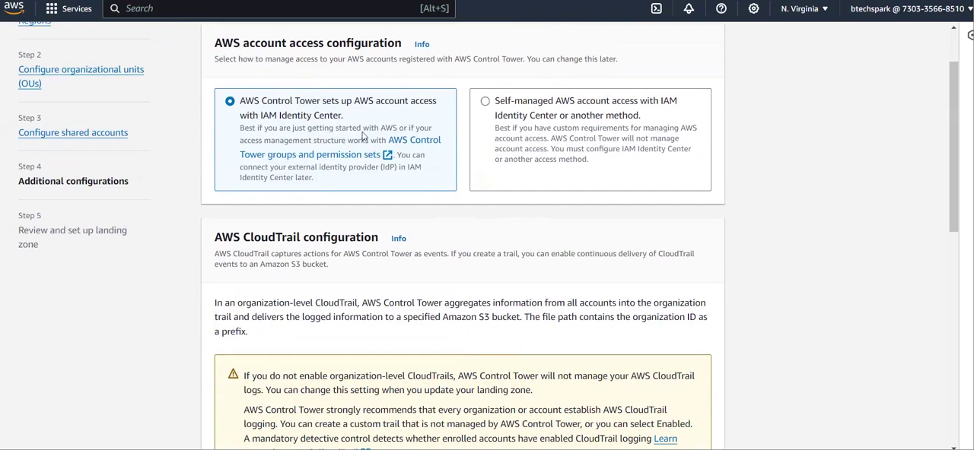
left_click(506, 126)
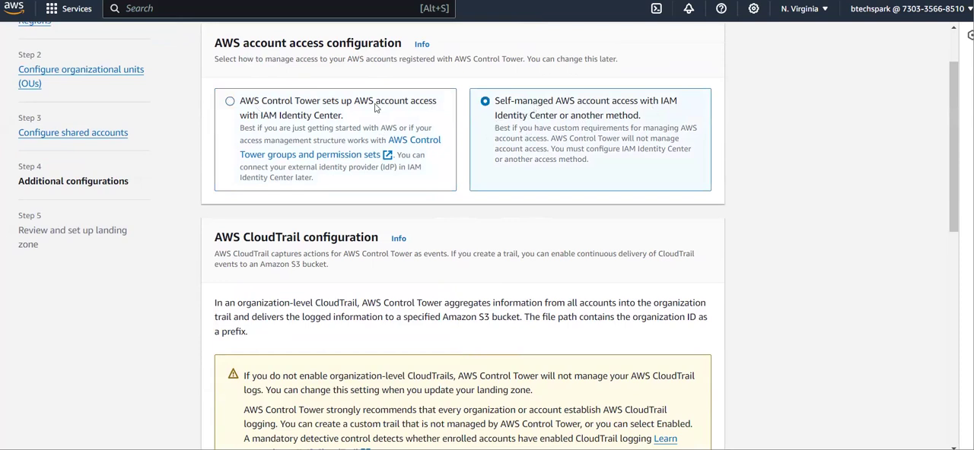
left_click(319, 114)
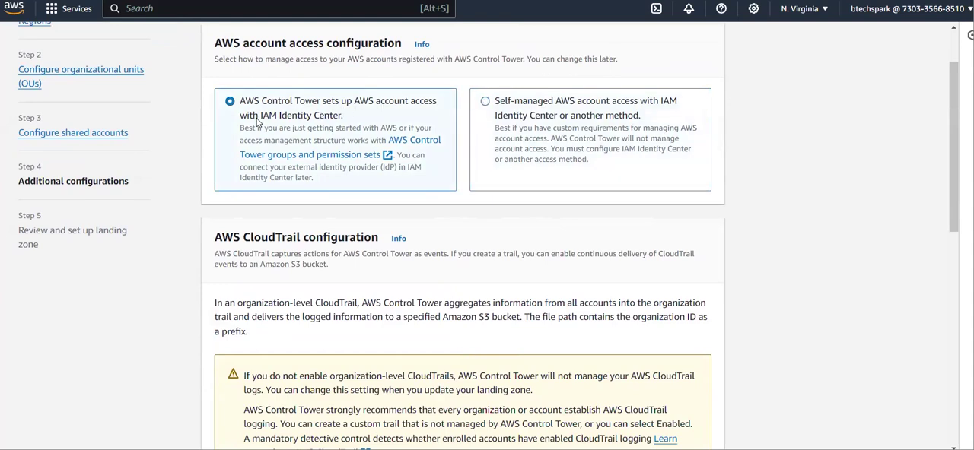
- Examine the AWS CloudTrail configuration and the Amazon S3 retention settings for logging and access logging, keeping CloudTrail Enabled and the default retention
scroll(257, 122, "down", 1)
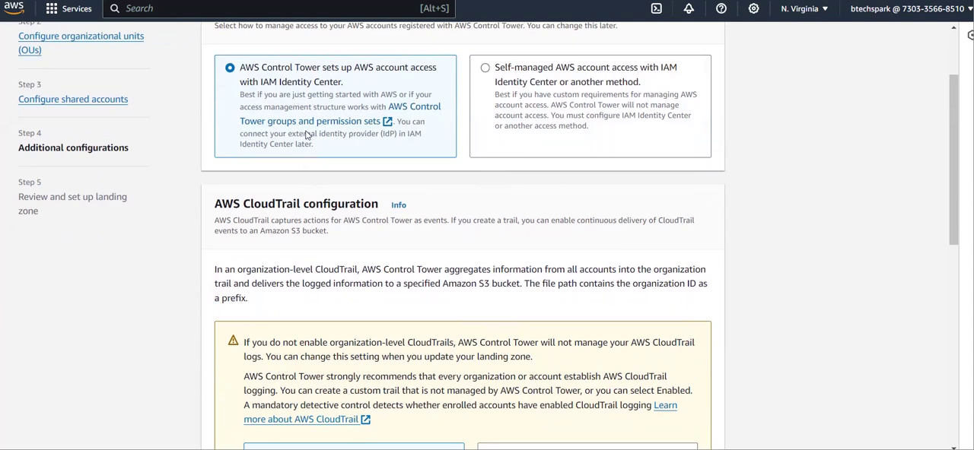
scroll(330, 241, "down", 3)
scroll(330, 241, "down", 1)
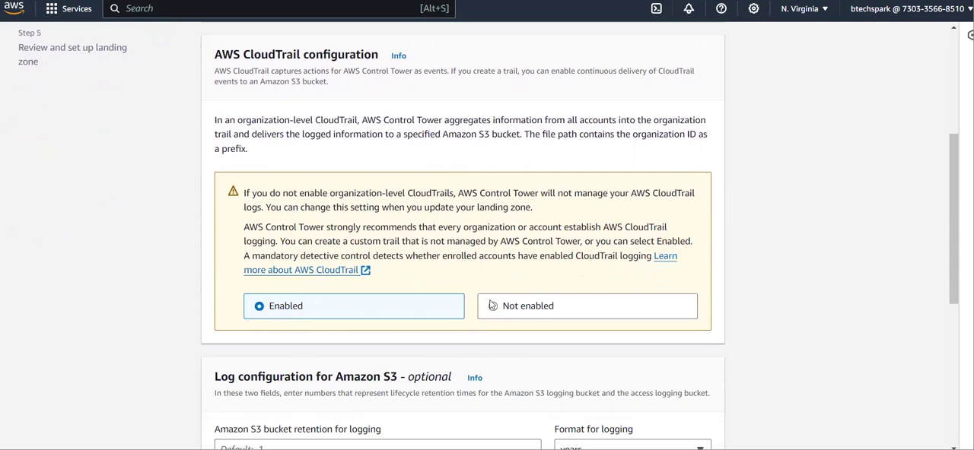
scroll(493, 306, "down", 4)
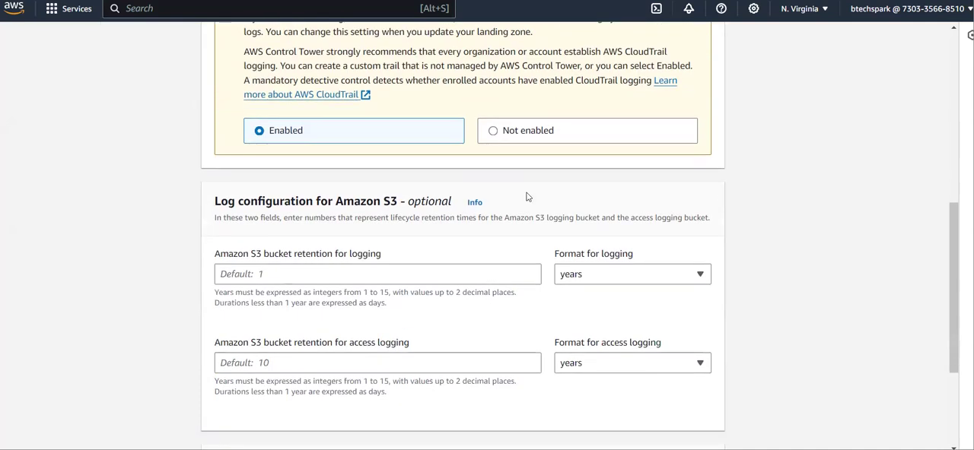
scroll(426, 269, "down", 3)
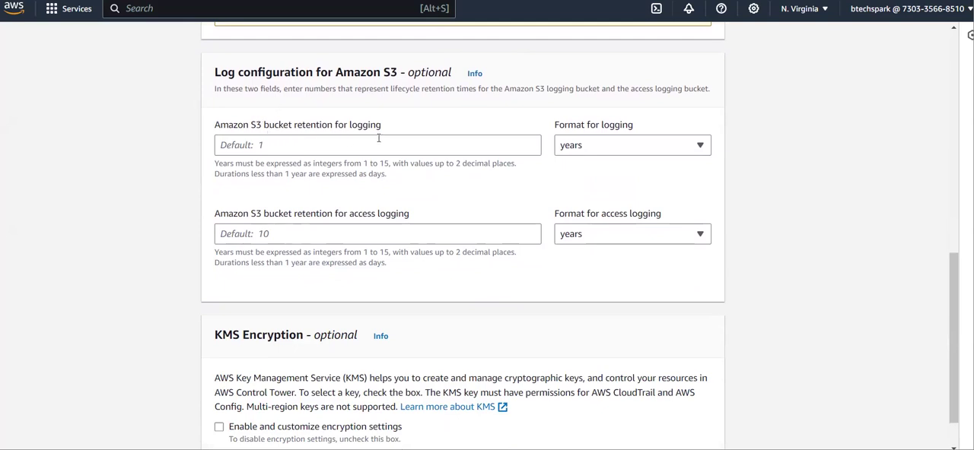
left_click(297, 142)
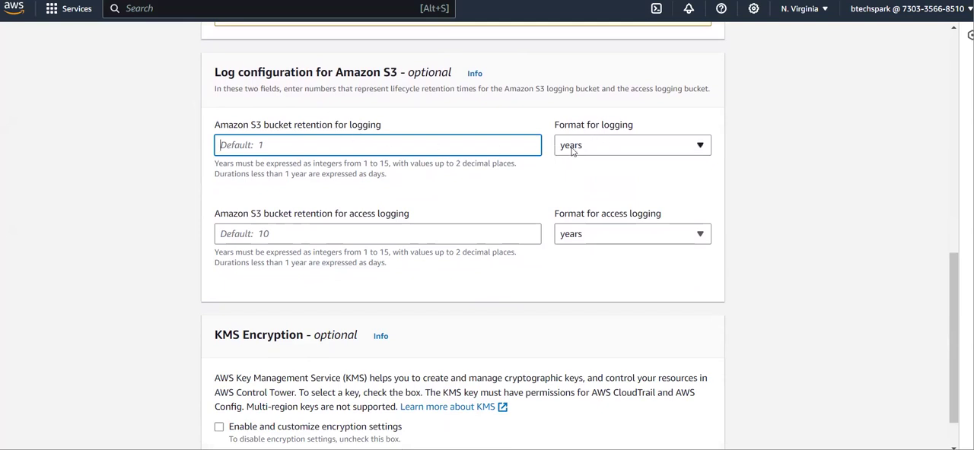
scroll(321, 226, "down", 1)
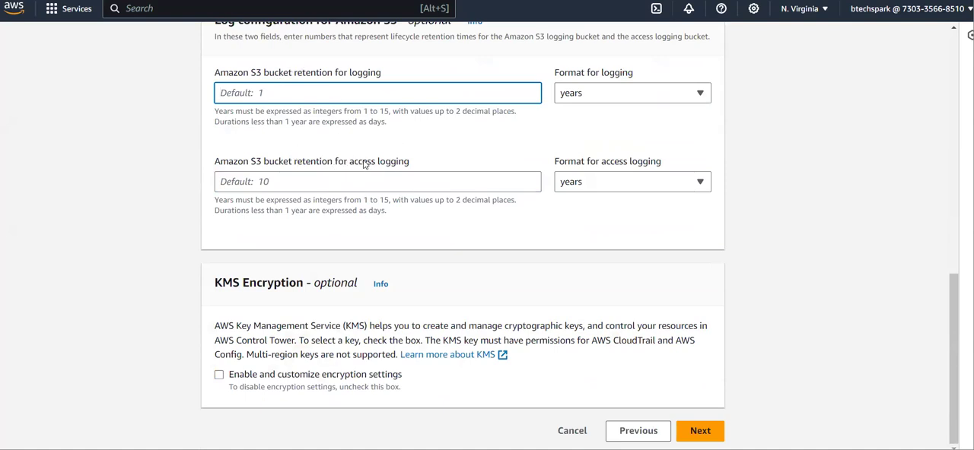
left_click_drag(353, 163, 430, 169)
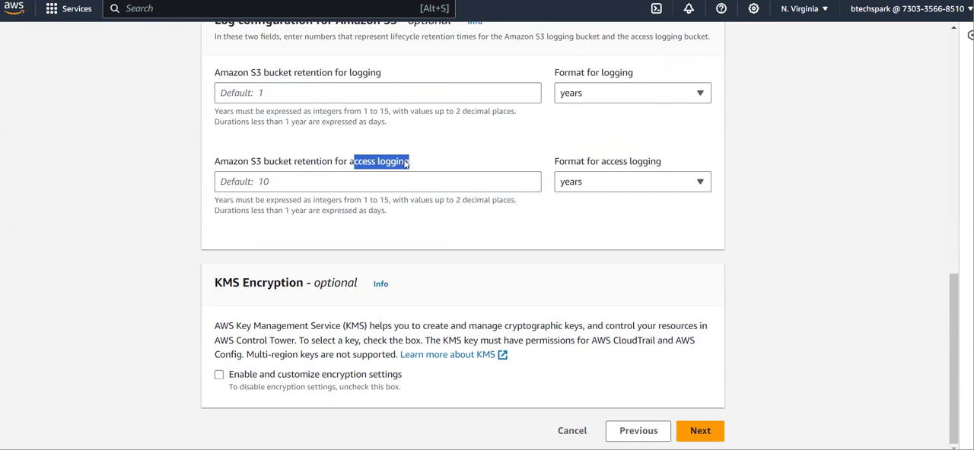
left_click(280, 184)
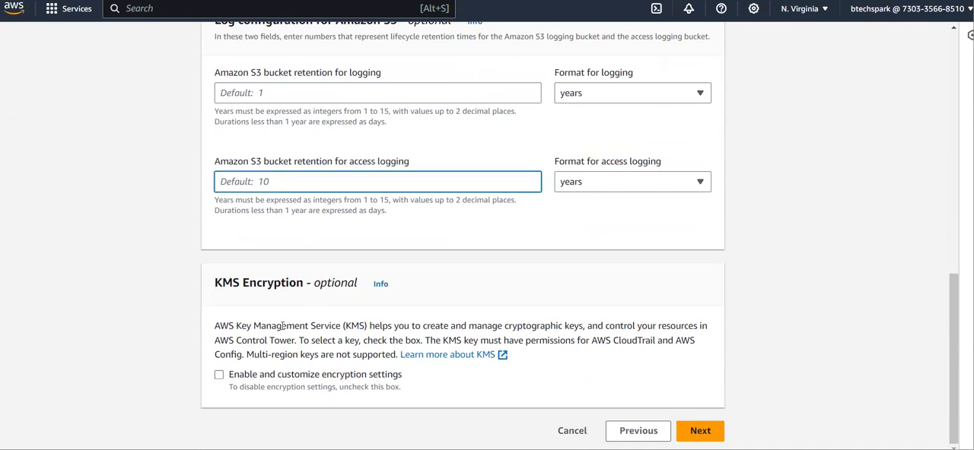
- Check the KMS customer key option, leave the customized encryption settings disabled, and continue to the landing zone review
left_click(220, 375)
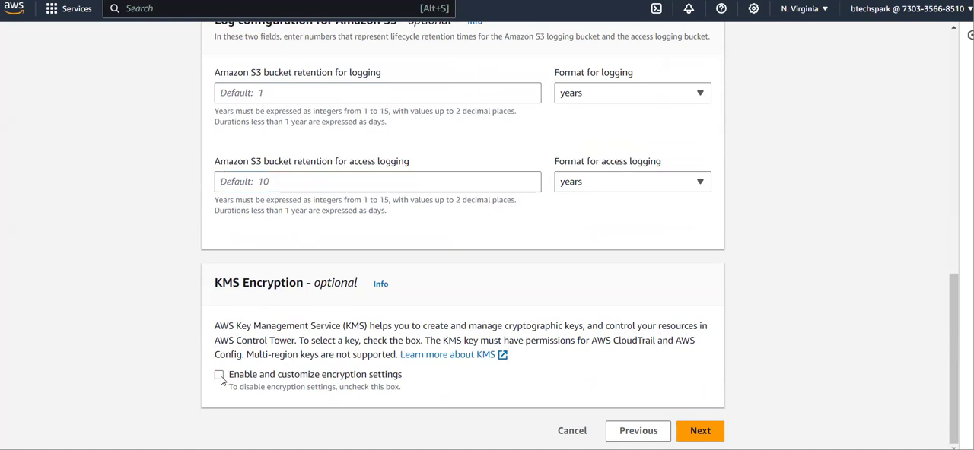
scroll(574, 377, "down", 2)
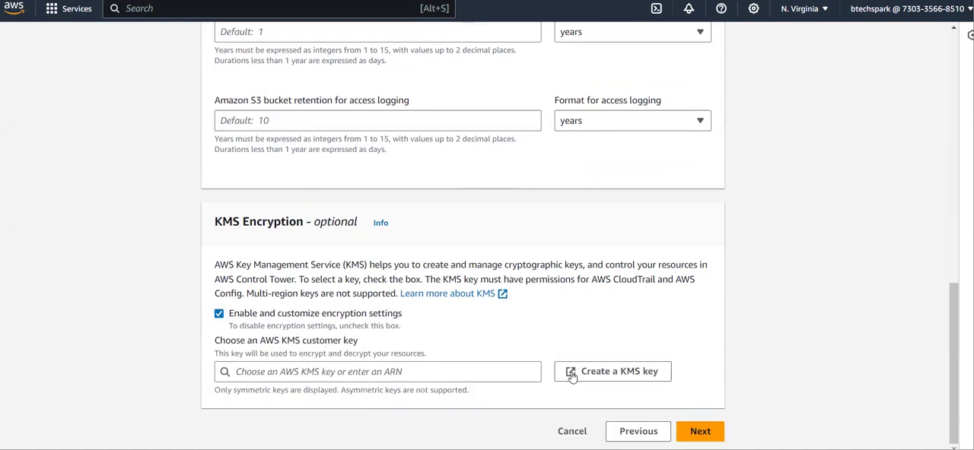
left_click(462, 372)
left_click(220, 314)
left_click(696, 431)
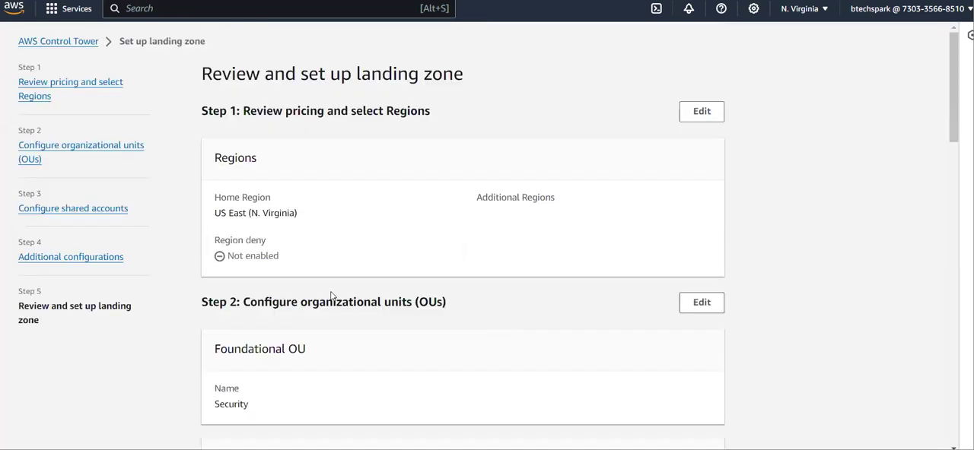
- Review the Home Region, Region deny setting, and the foundational and additional organizational units in the landing zone summary
scroll(331, 296, "down", 2)
scroll(331, 296, "down", 2)
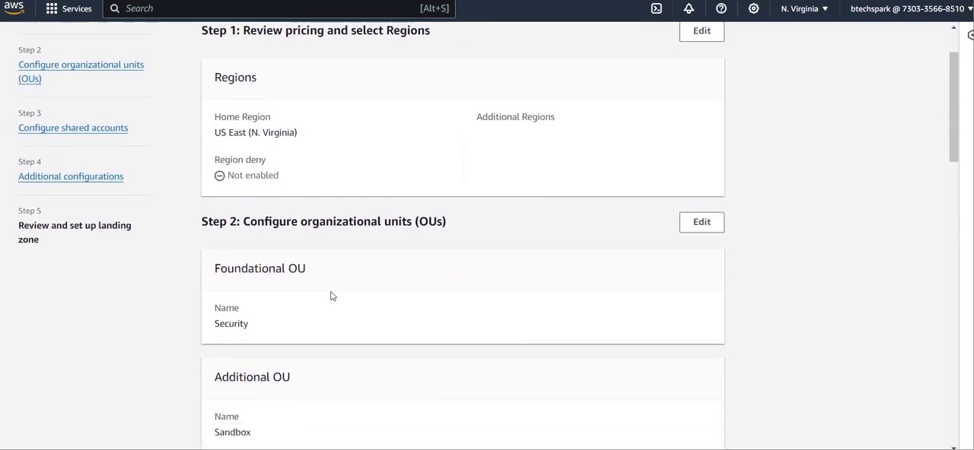
scroll(331, 296, "up", 3)
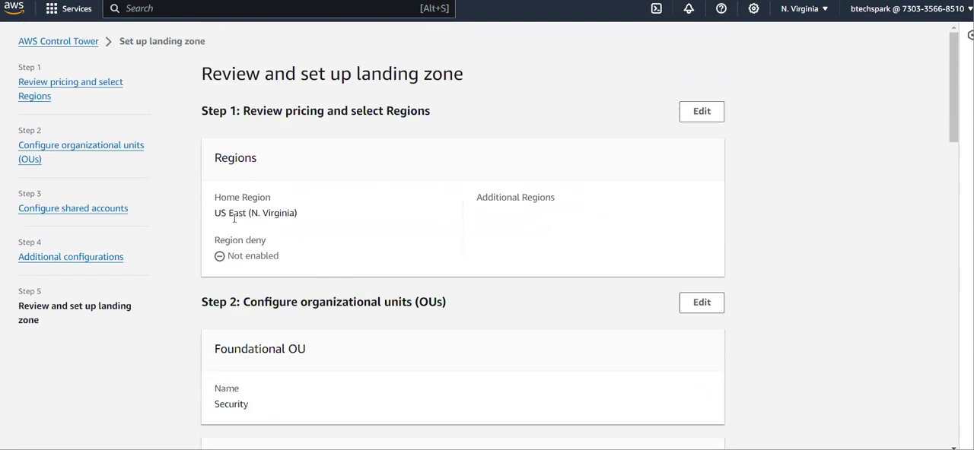
scroll(265, 216, "down", 4)
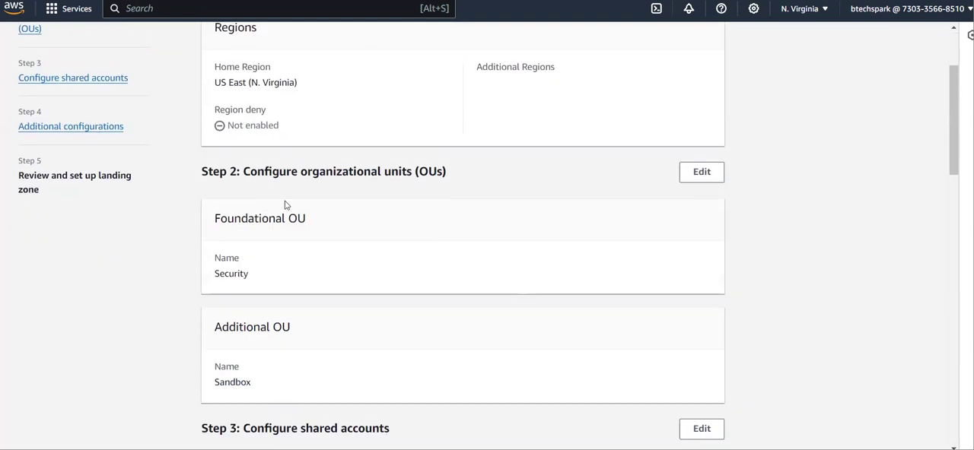
left_click_drag(245, 171, 456, 180)
left_click(281, 270)
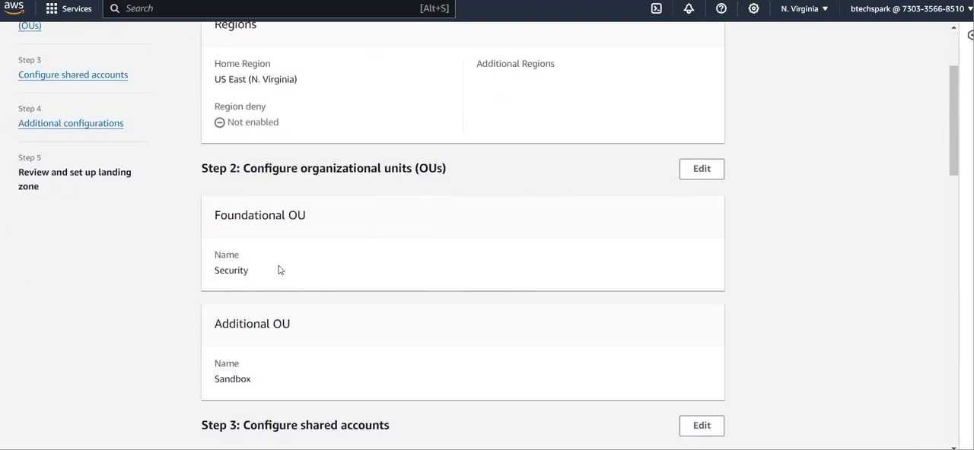
- Review the shared accounts in the summary, checking the management, log archive, and audit account names and emails
scroll(281, 270, "down", 3)
scroll(243, 278, "down", 3)
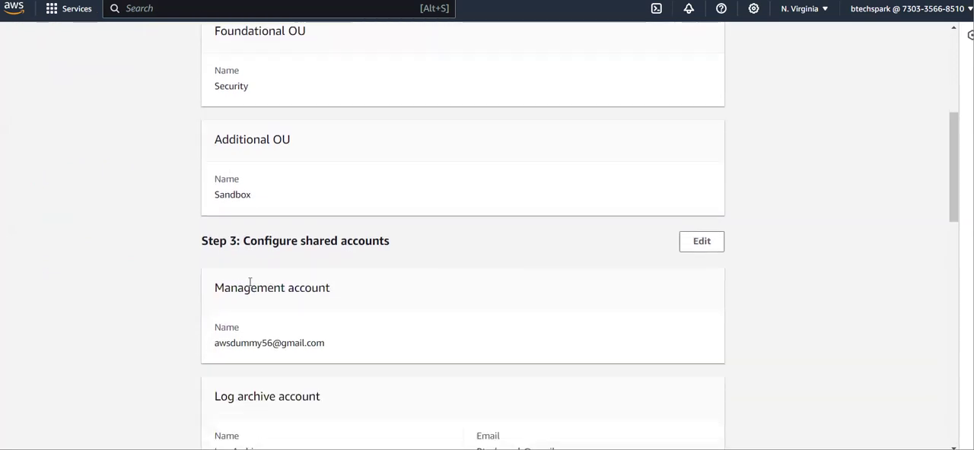
left_click_drag(282, 185, 372, 195)
left_click(313, 279)
scroll(313, 278, "down", 1)
scroll(313, 279, "down", 1)
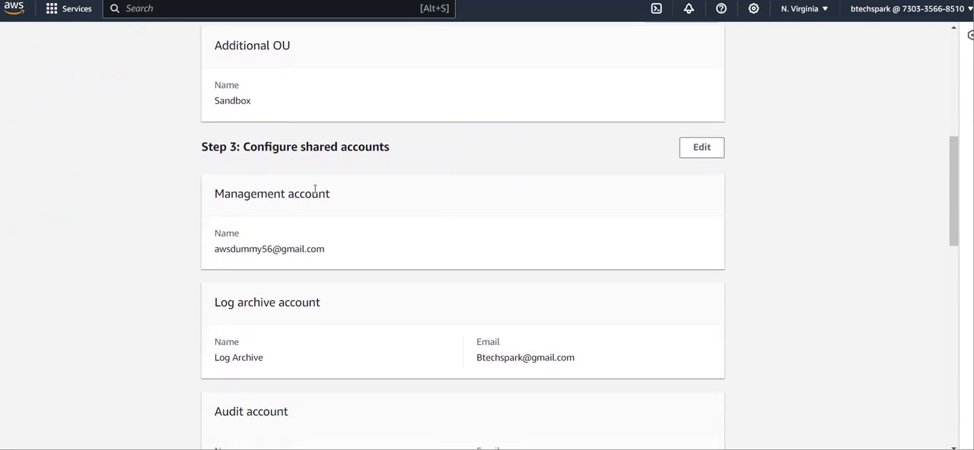
scroll(300, 255, "down", 6)
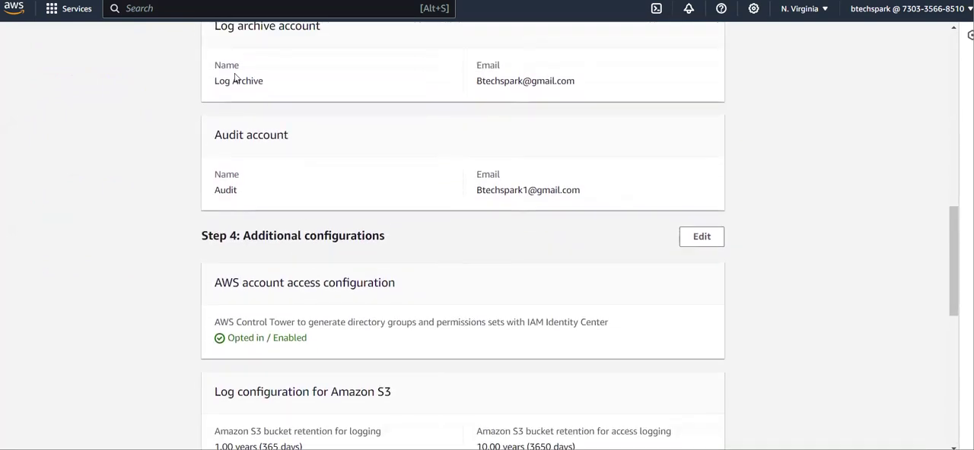
left_click_drag(216, 69, 577, 96)
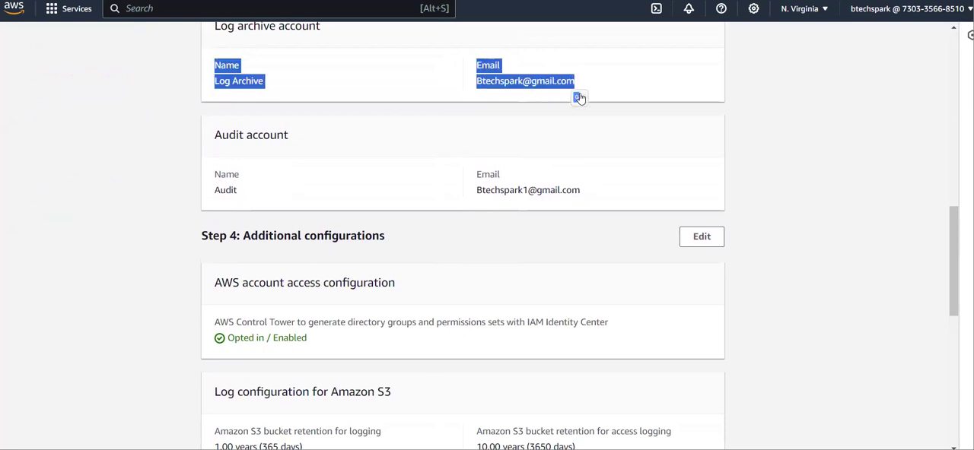
left_click(261, 85)
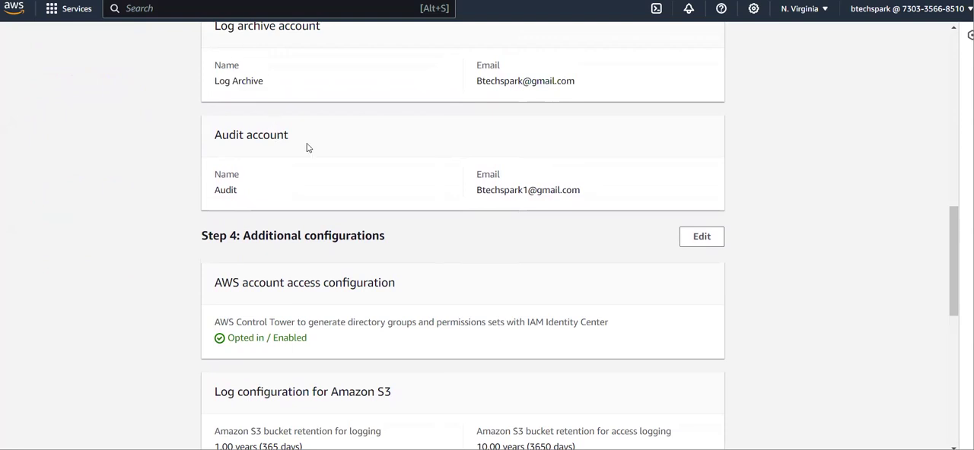
left_click_drag(207, 136, 304, 140)
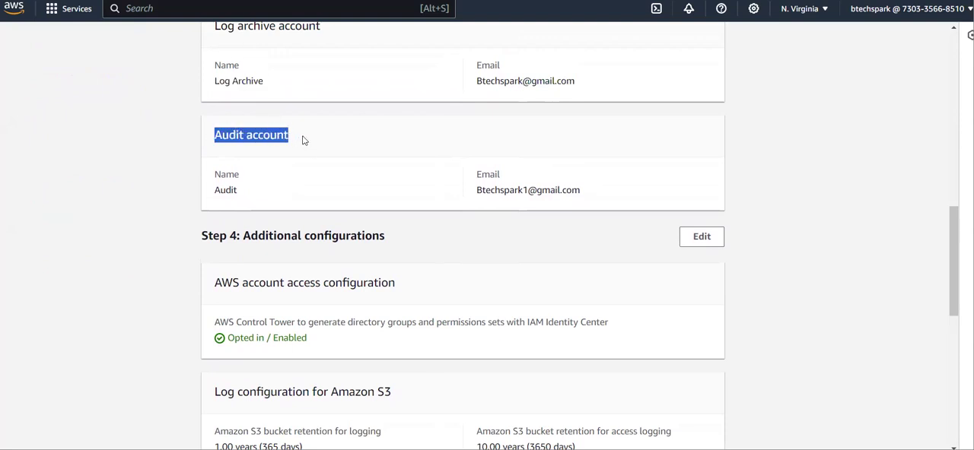
left_click(266, 173)
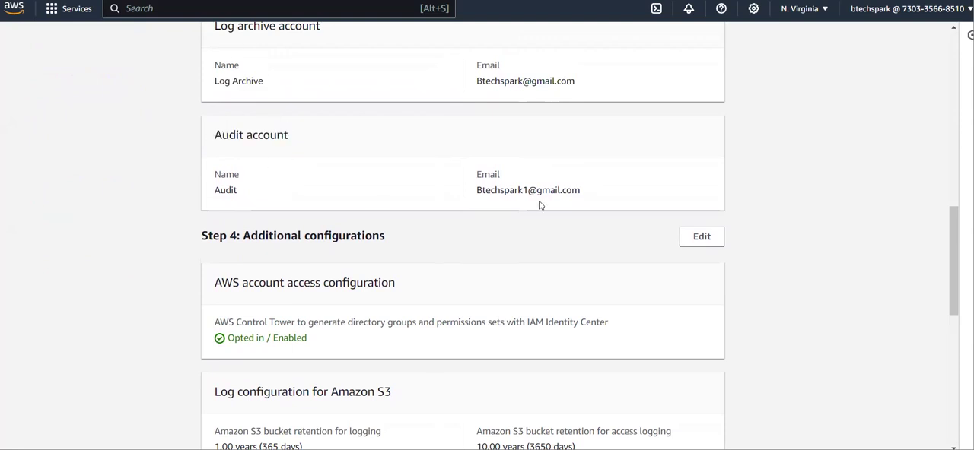
- Review the additional configurations in the summary: account access, Amazon S3 log retention, AWS CloudTrail, and KMS encryption
scroll(381, 243, "down", 1)
scroll(378, 244, "down", 2)
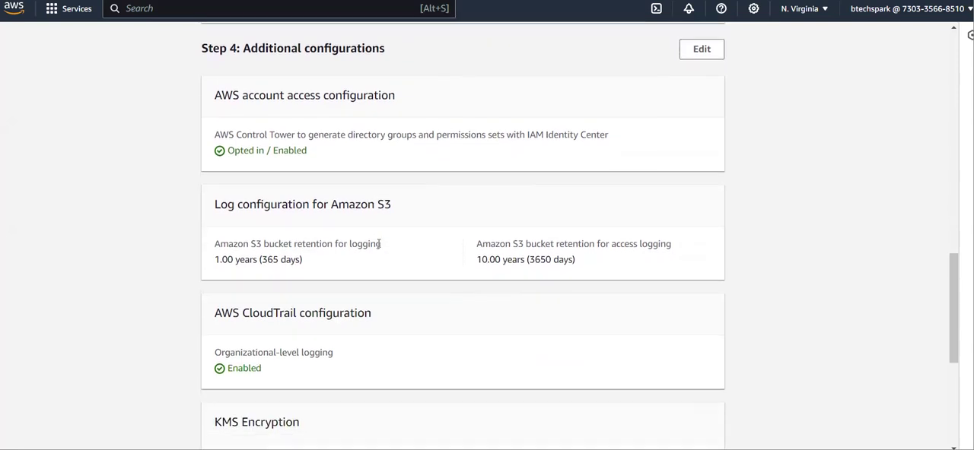
scroll(312, 319, "down", 1)
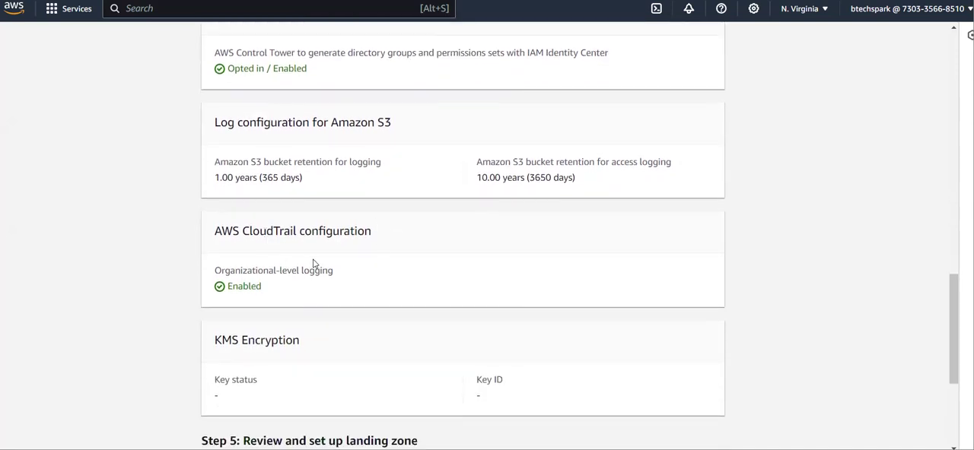
scroll(312, 264, "down", 2)
scroll(285, 198, "up", 2)
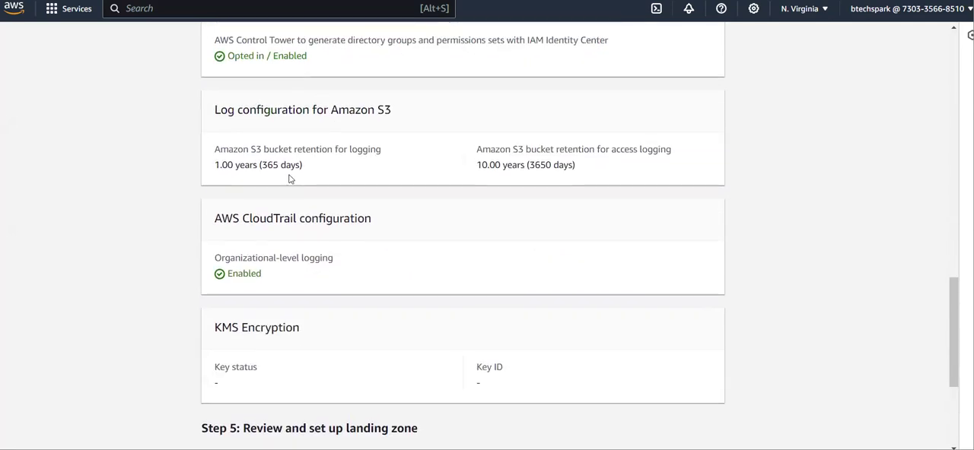
scroll(289, 178, "down", 2)
scroll(289, 179, "up", 1)
scroll(289, 179, "down", 1)
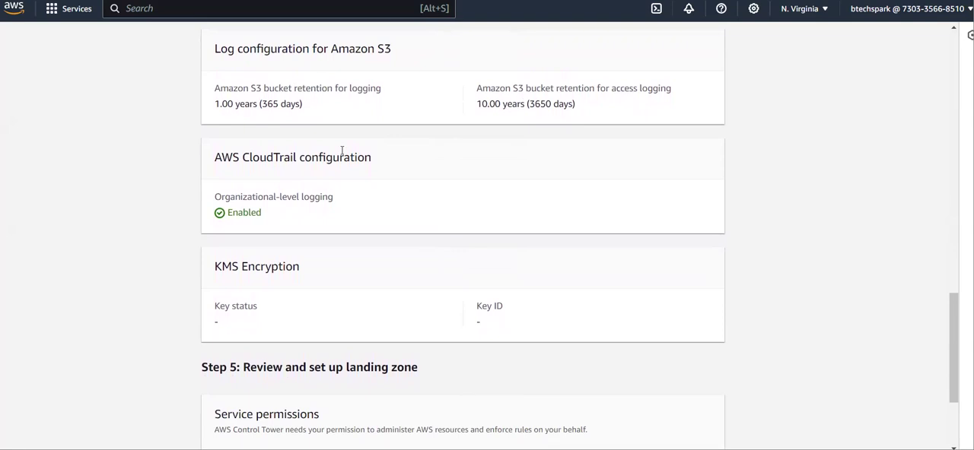
scroll(342, 149, "down", 1)
scroll(342, 152, "up", 1)
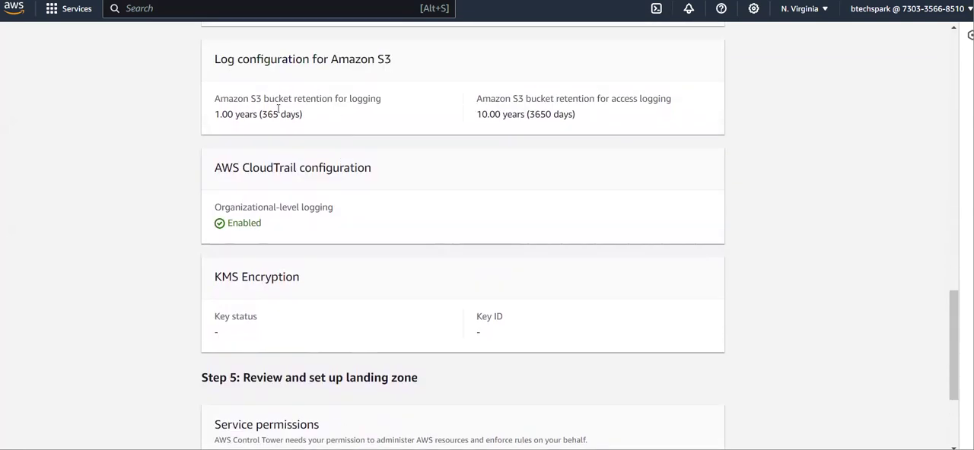
- Acknowledge the AWS Control Tower service permissions and guidance, and cancel the setup instead of launching the landing zone
scroll(327, 298, "down", 2)
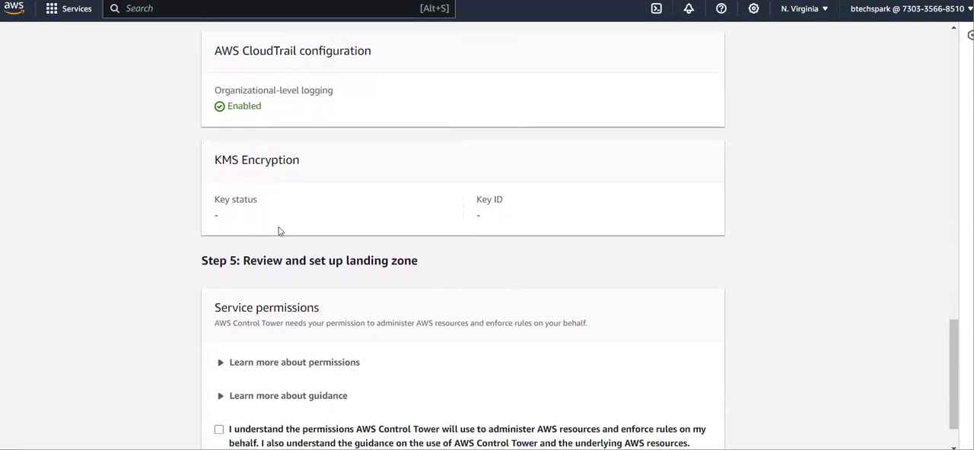
scroll(288, 221, "down", 1)
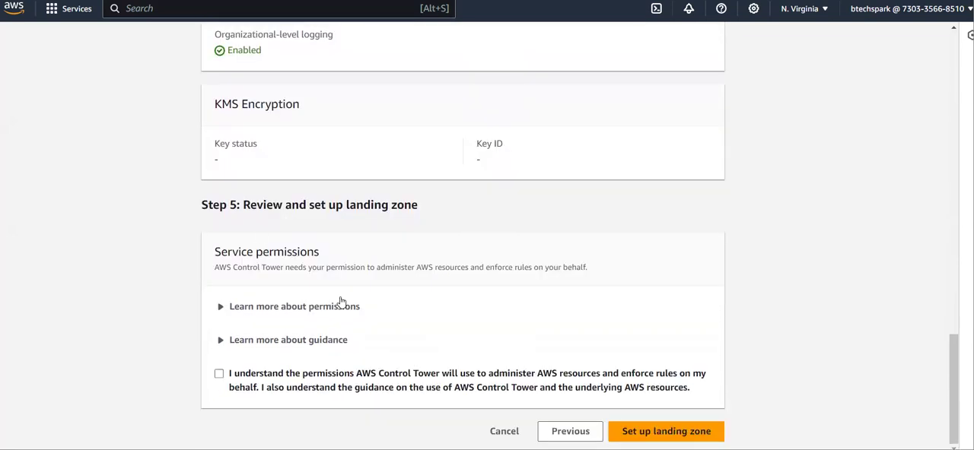
left_click(220, 376)
left_click(504, 432)
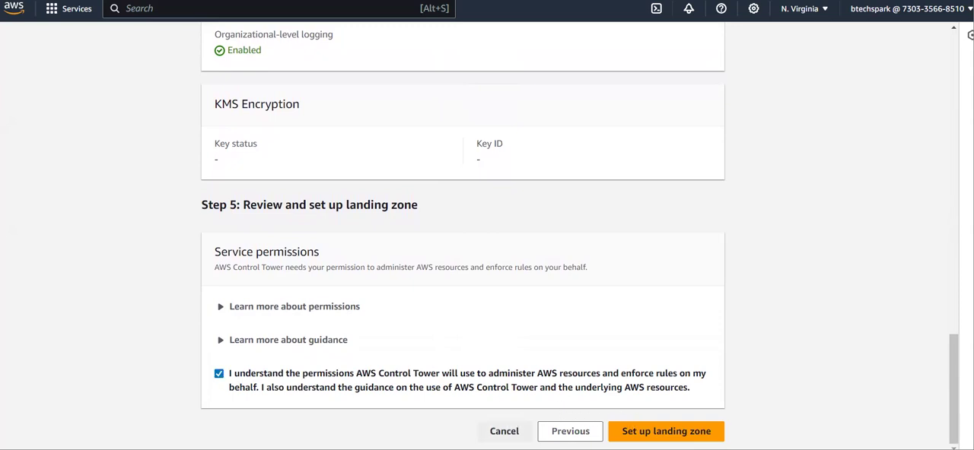